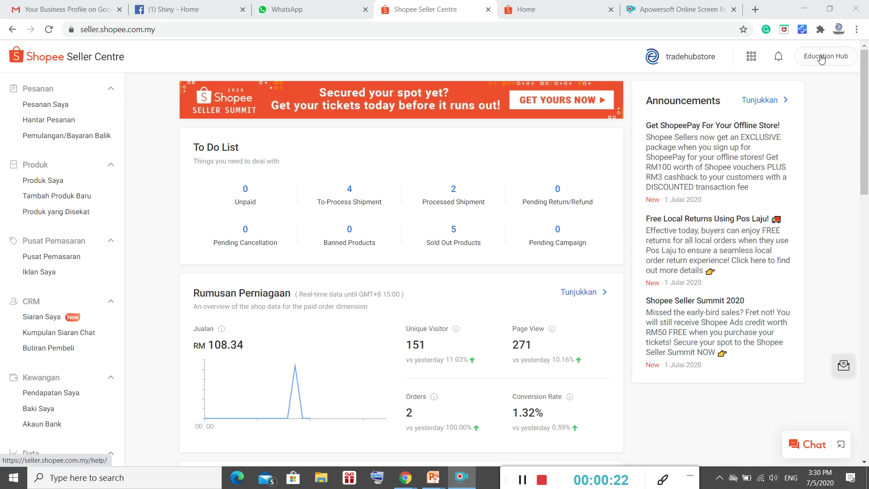
Step: Open the seller Education Hub, look over its featured articles and training calendar, and close it
left_click(821, 59)
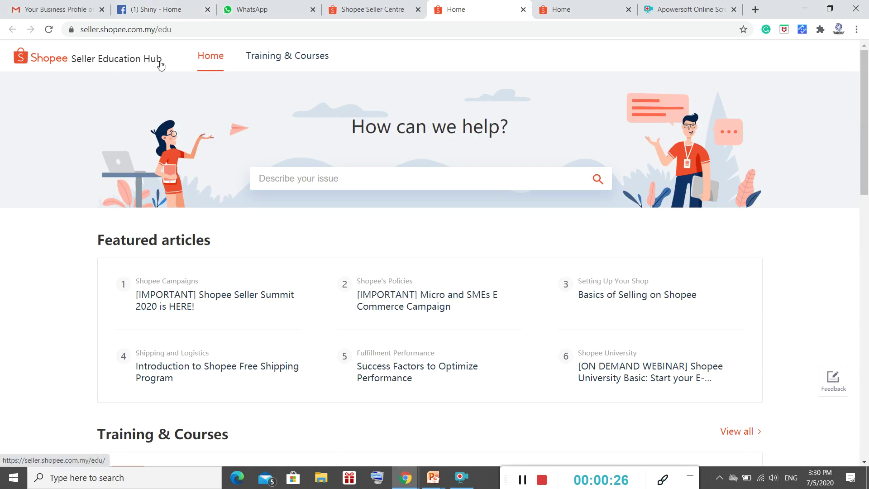
scroll(634, 150, "down", 3)
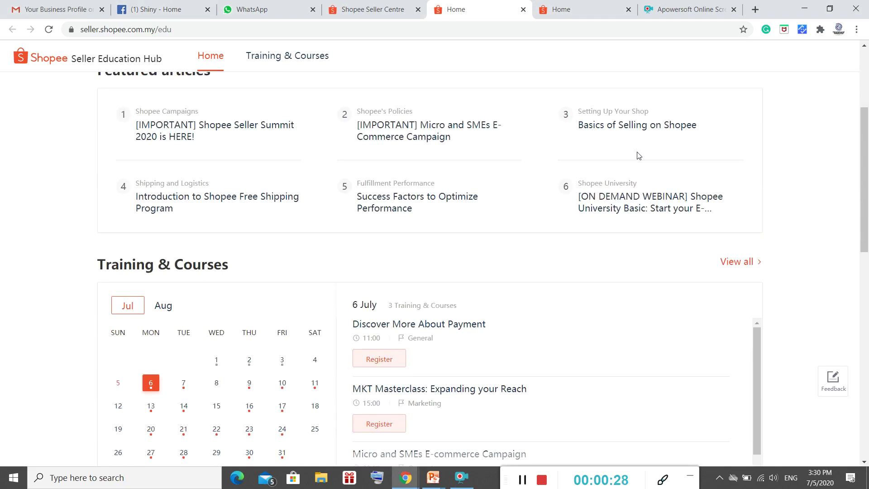
left_click(374, 5)
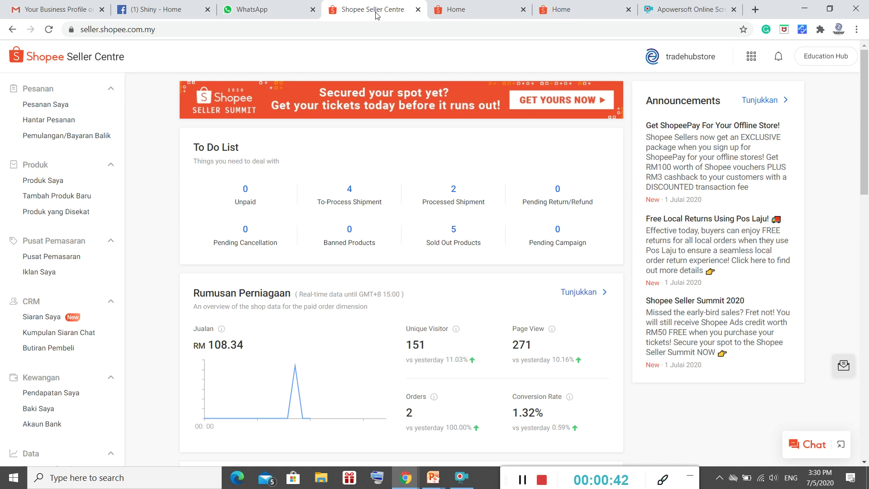
left_click(454, 8)
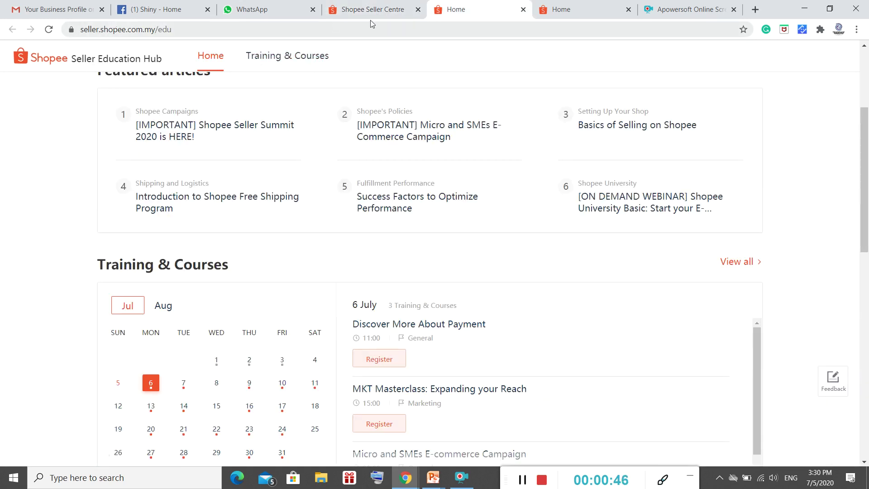
left_click(523, 10)
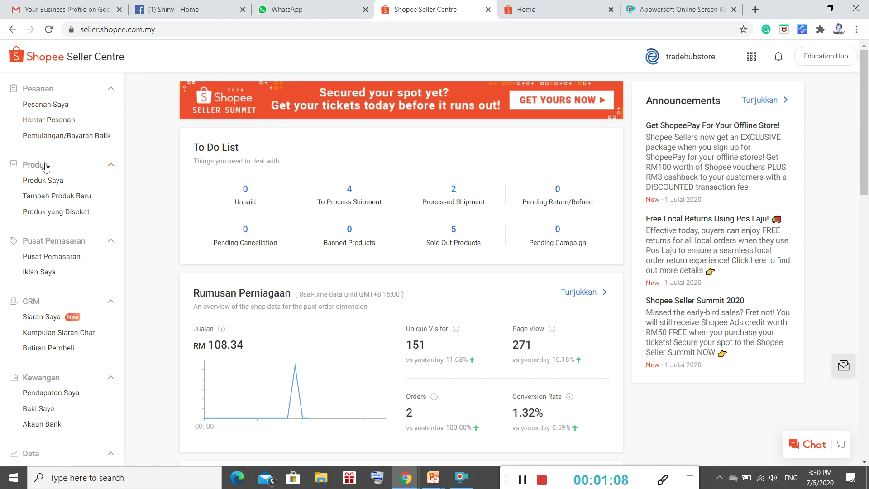
Step: Start a new product named "Samsung Note 10 Phone Cover" and choose the suggested category Mobile & Accessories > Cases & Covers > Android Hard Cover
left_click(71, 201)
left_click(216, 177)
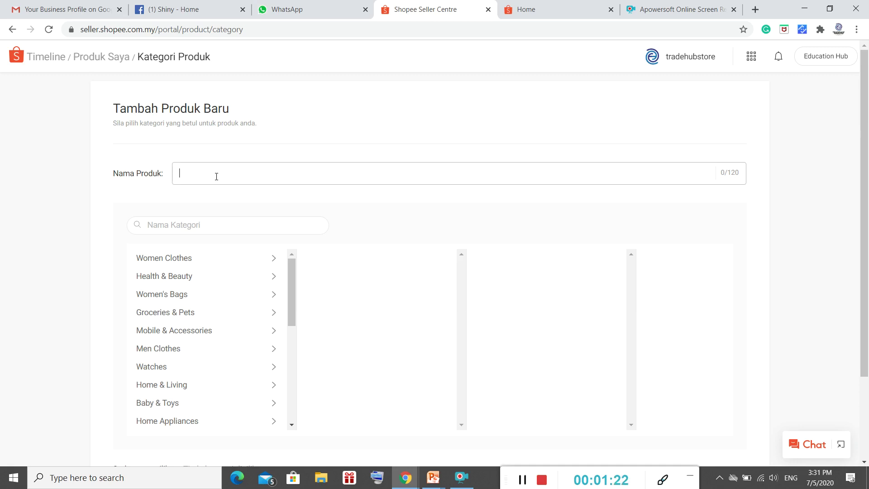
type("amsung Note 10 Phone Cover")
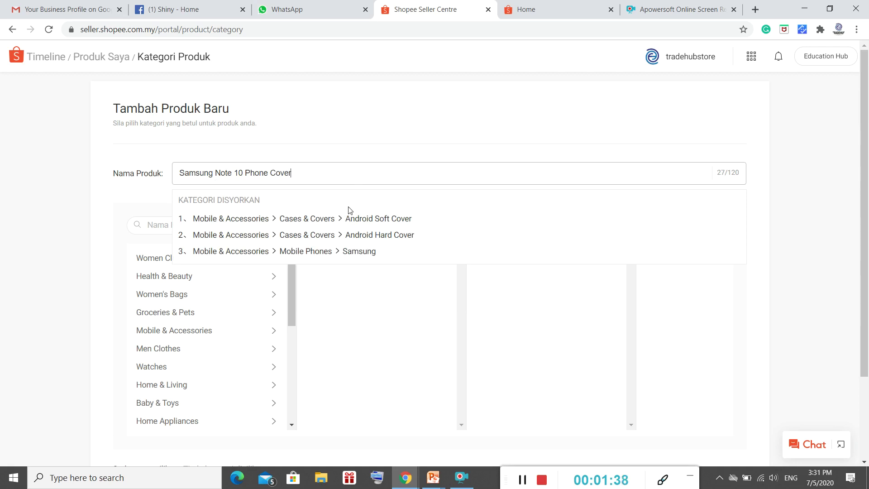
left_click(368, 235)
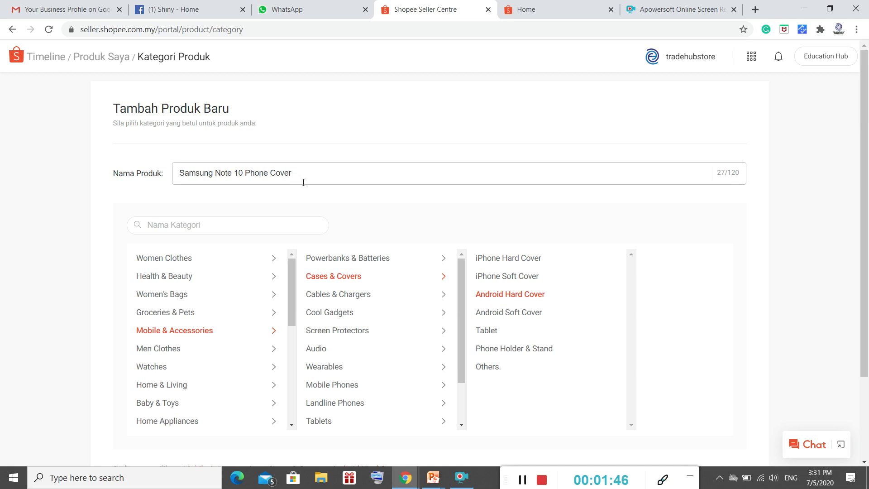
Step: Try choosing the category manually as Mobile & Accessories > Cables & Chargers > Docks
left_click(184, 295)
left_click(185, 308)
left_click(217, 333)
left_click(394, 299)
left_click(510, 299)
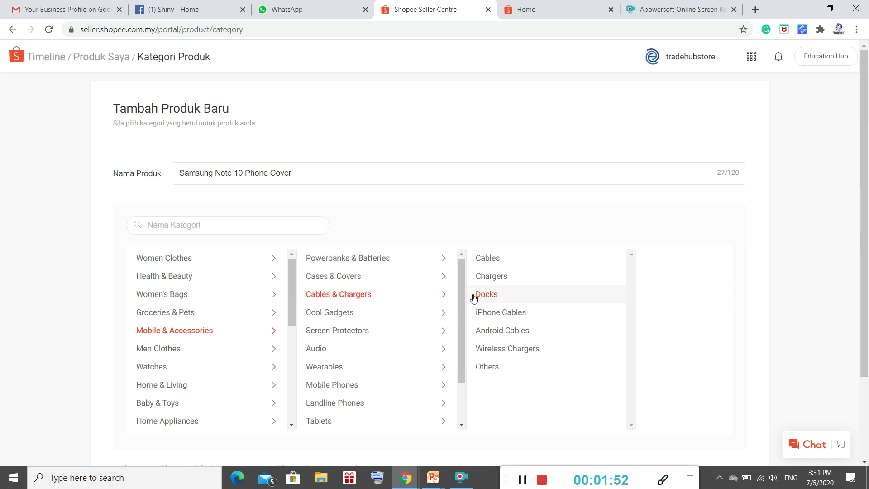
Step: Set the category to the suggested Mobile & Accessories > Cases & Covers > Android Hard Cover and continue to the product details form
left_click(323, 175)
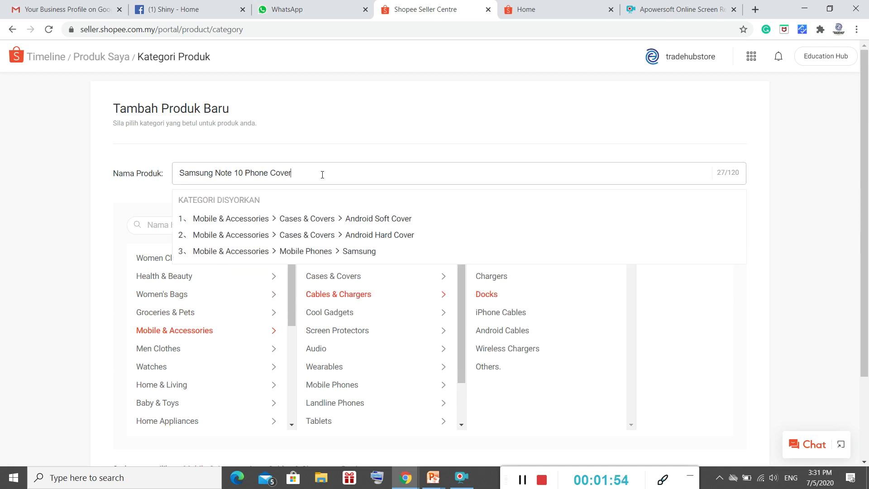
left_click(411, 235)
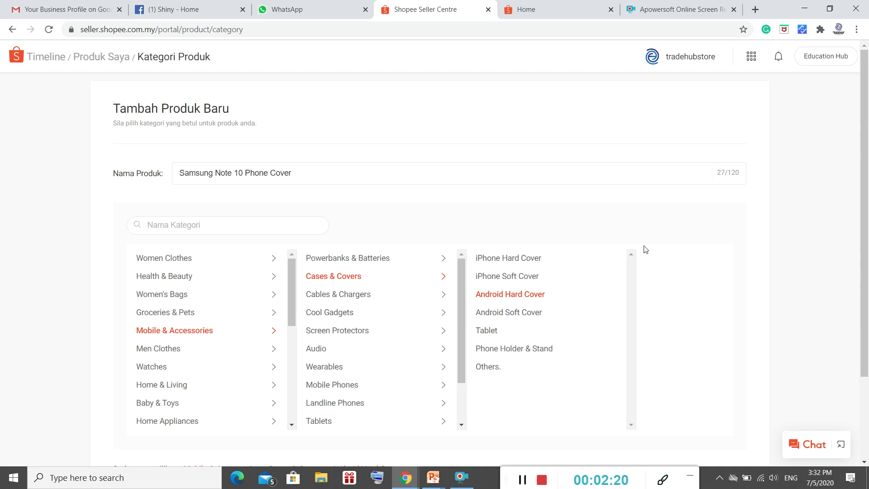
scroll(642, 249, "down", 3)
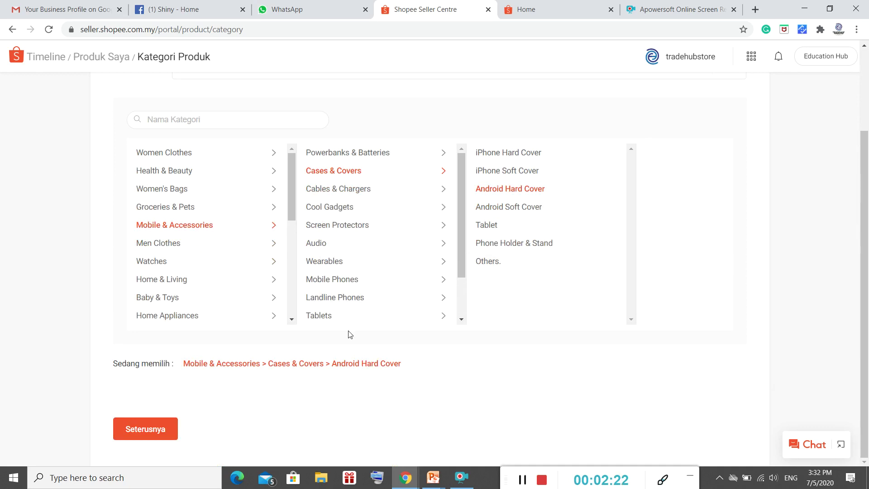
left_click(163, 429)
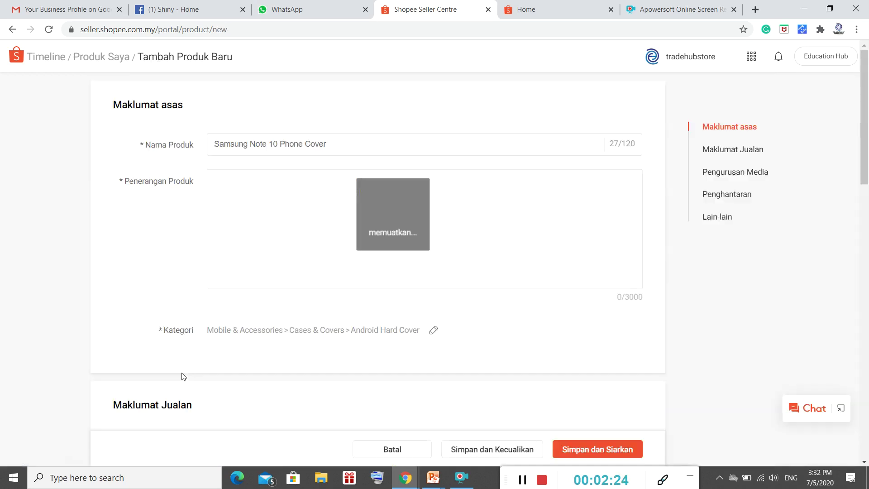
Step: Open the shopee.com.my storefront and search for "samsung note 10 phone cover" as a reference for the product description
left_click(317, 195)
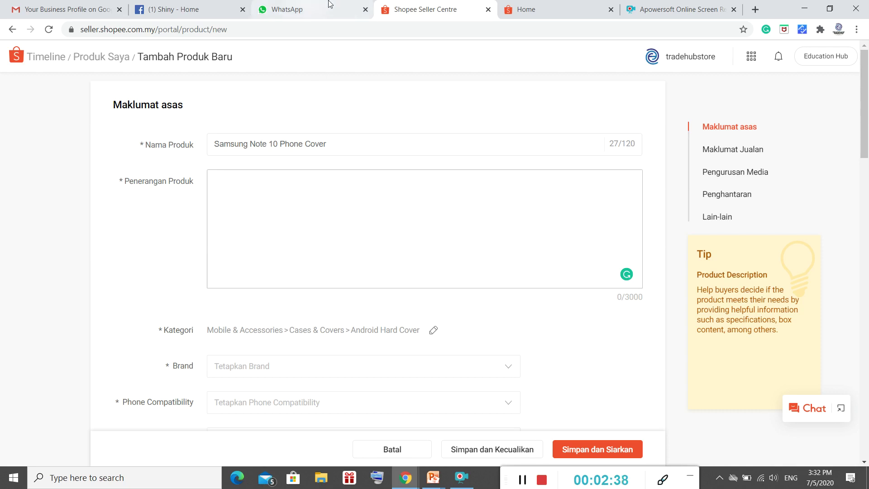
left_click(559, 9)
left_click(546, 30)
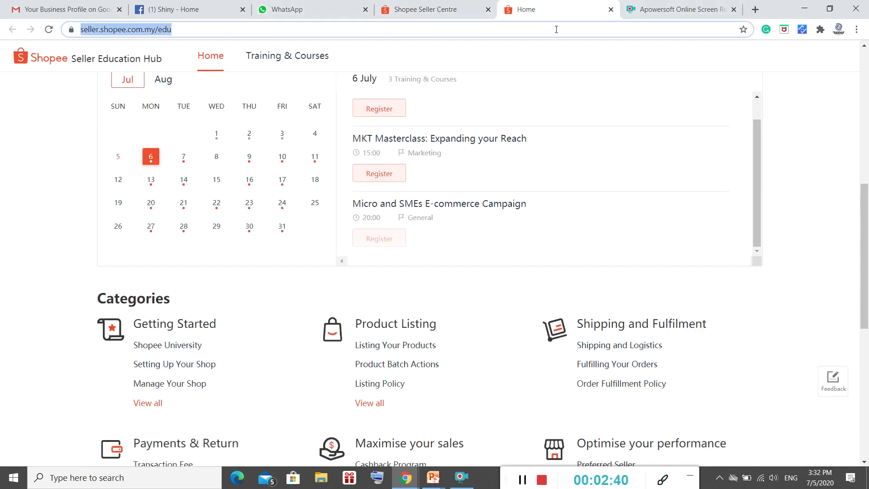
type("shope")
key("Return")
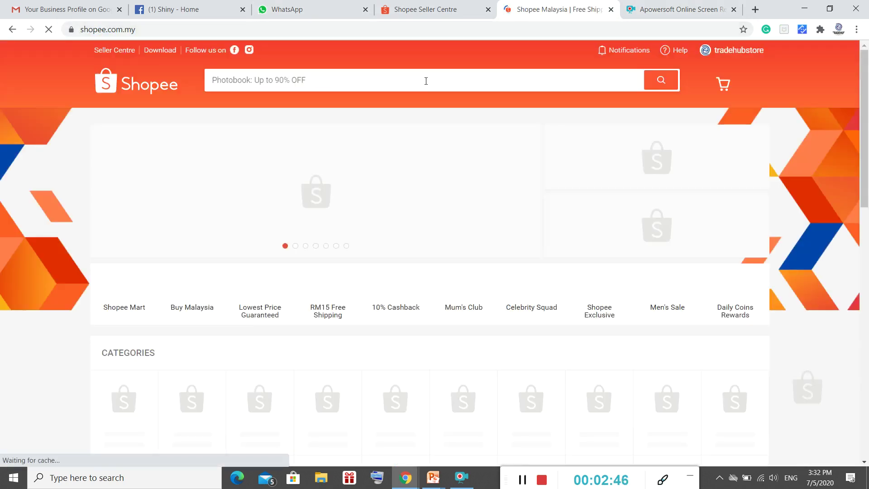
left_click(420, 81)
type("samsun")
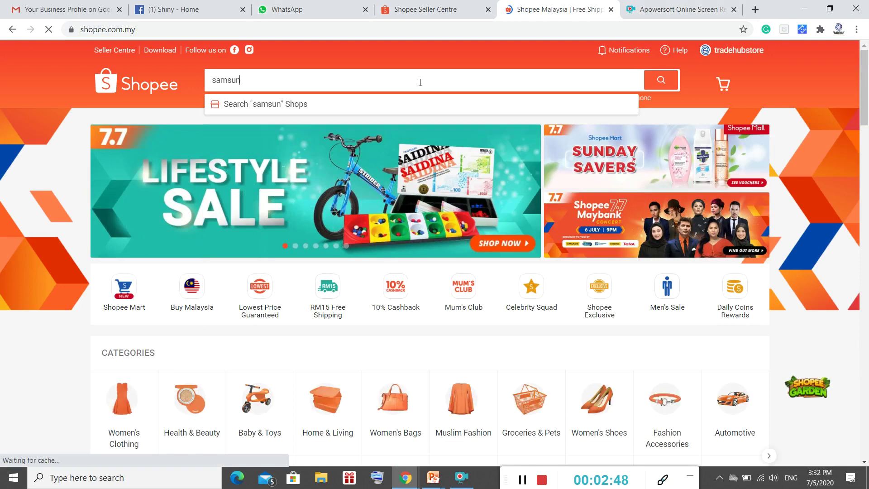
type("g note 1")
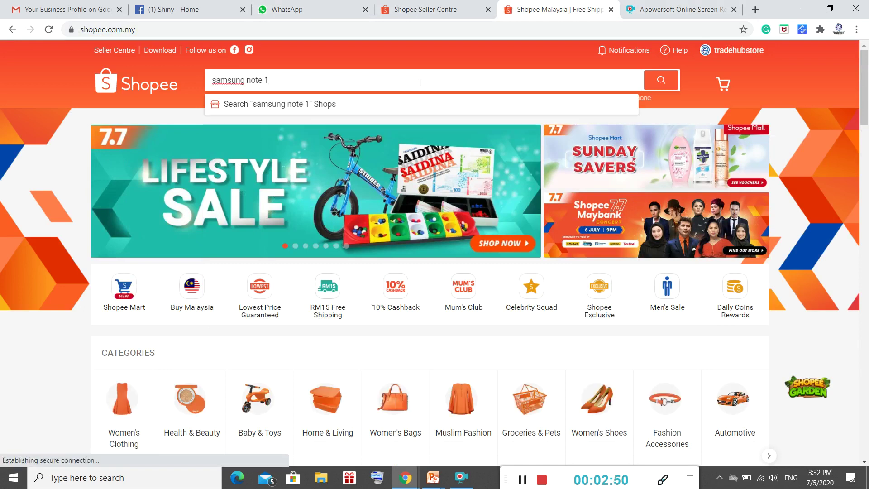
type("0 phone cover")
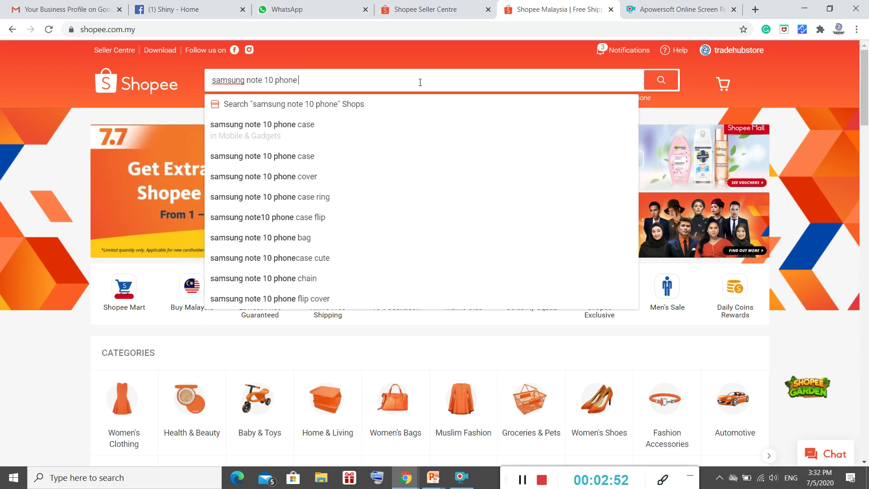
key("Return")
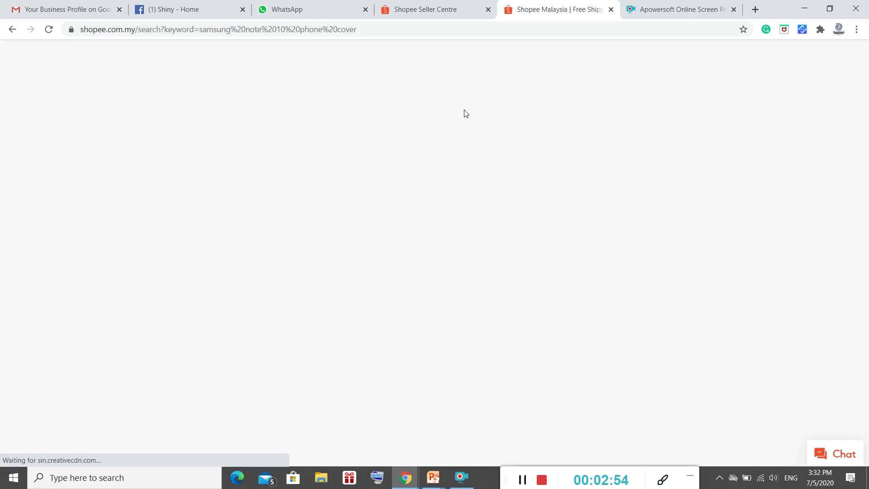
Step: Open a Samsung Note 10 marble casing listing from the search results and view its product specifications and description
scroll(421, 245, "down", 2)
left_click(397, 274)
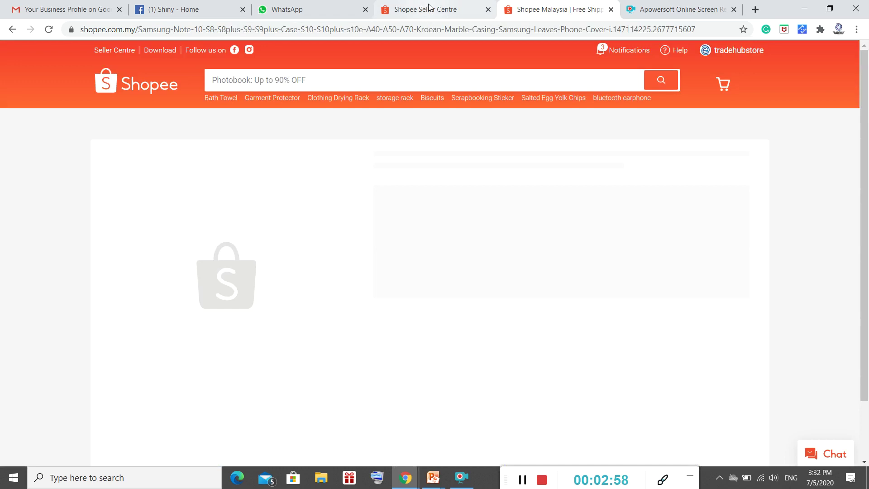
scroll(476, 116, "down", 5)
scroll(476, 117, "down", 10)
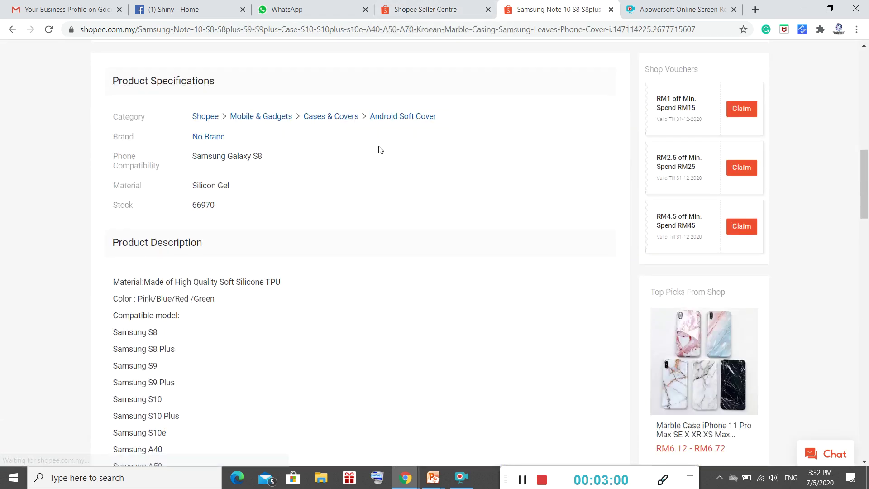
Step: Read through the listing's product description, highlighting it from the material line to the closing hashtags, and clear the highlight
left_click_drag(116, 170, 322, 324)
scroll(201, 212, "down", 2)
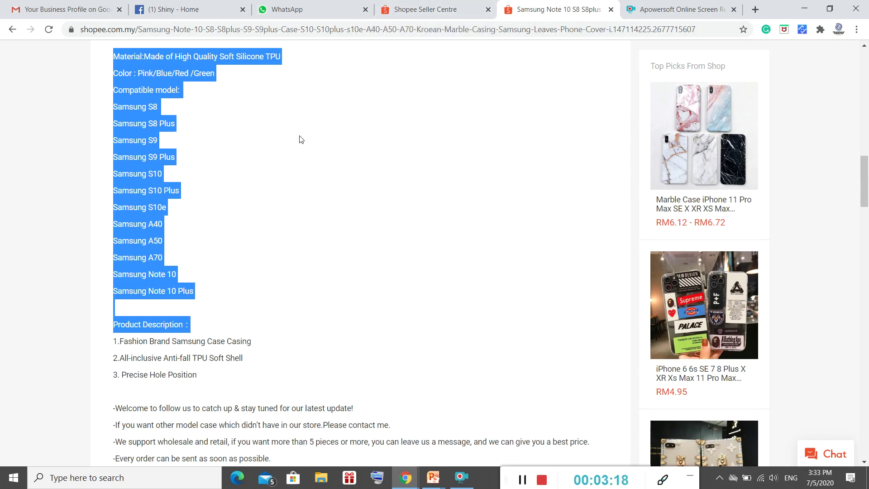
scroll(316, 156, "down", 1)
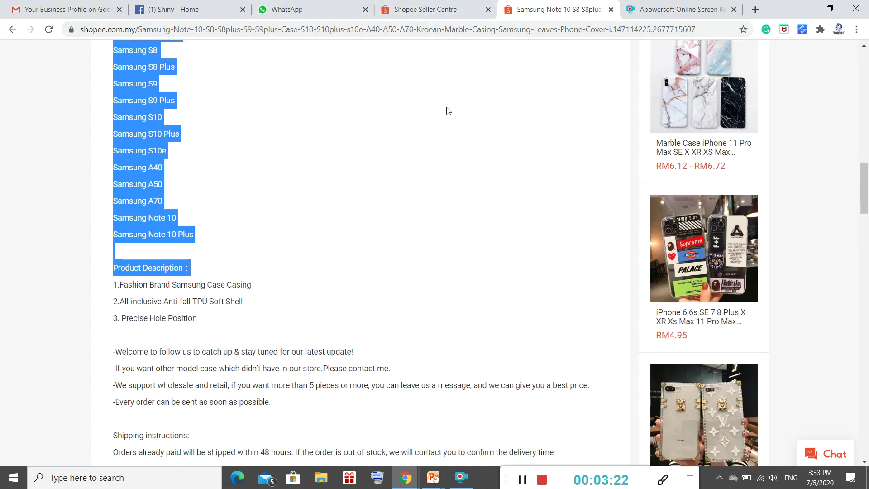
scroll(447, 113, "up", 7)
scroll(459, 120, "down", 5)
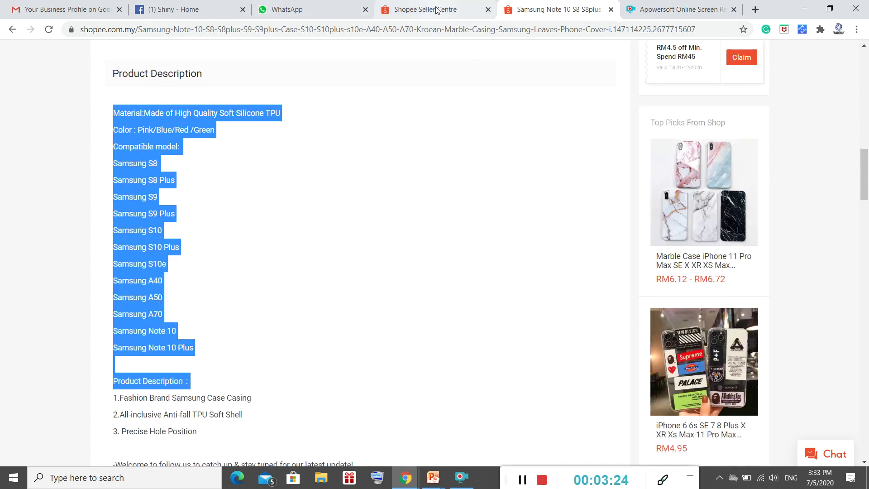
left_click(113, 111)
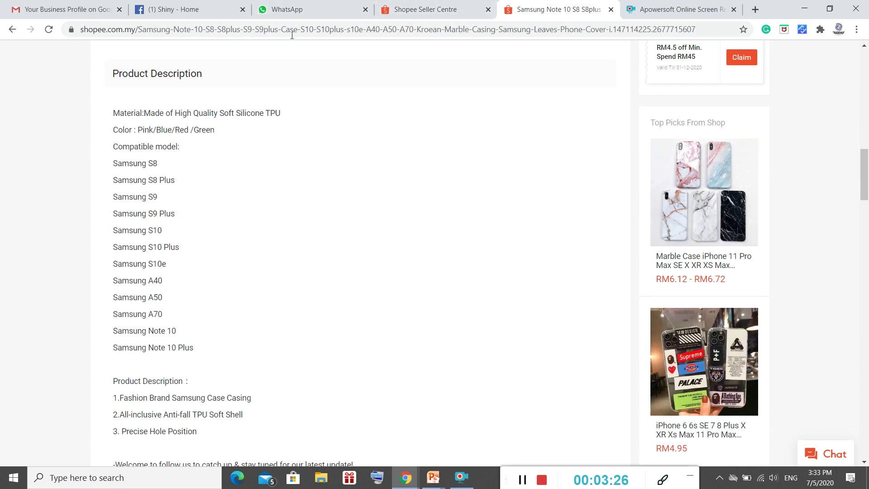
scroll(324, 229, "down", 5)
left_click_drag(112, 112, 481, 396)
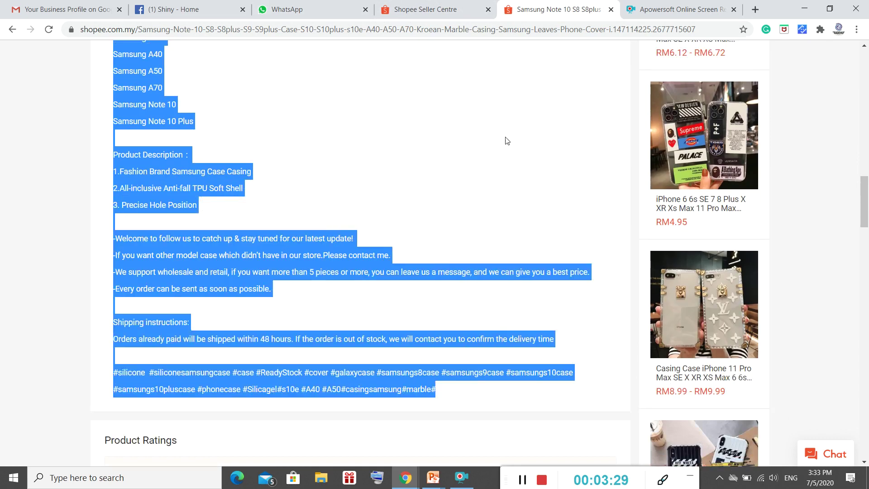
left_click(458, 8)
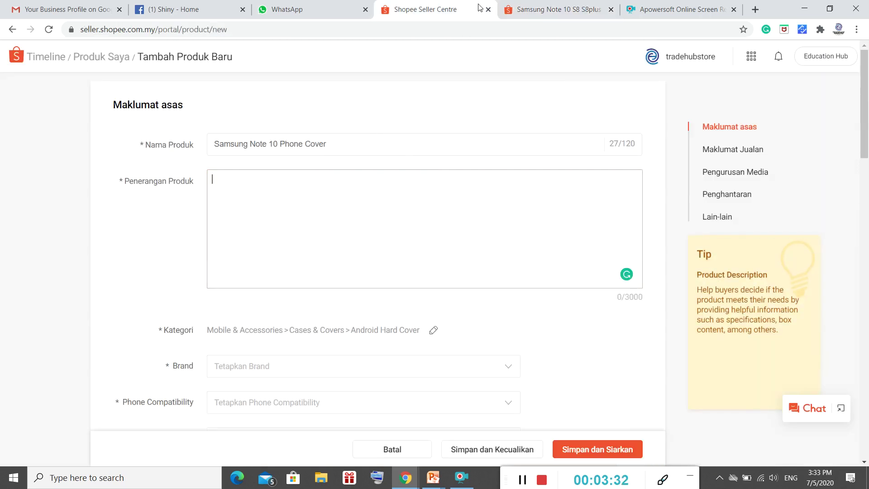
left_click(506, 16)
left_click(158, 154)
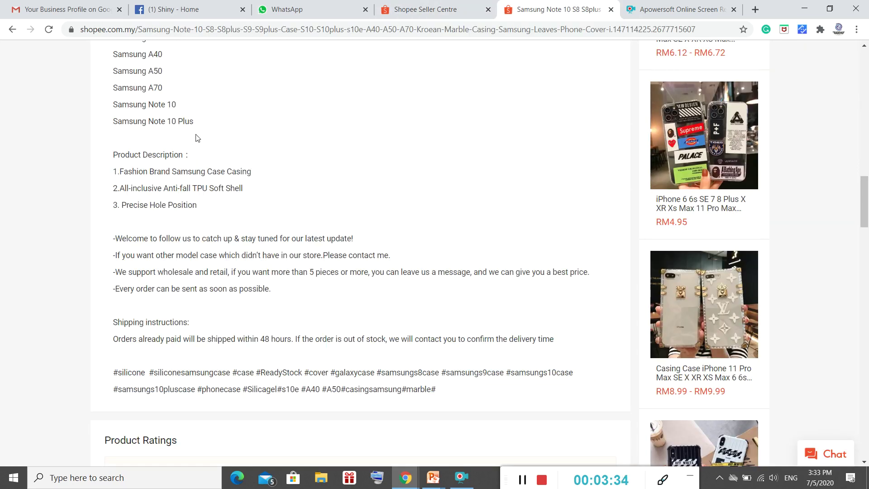
Step: In the new product's description, enter "Product Desciption:" with "10cm x 20cm" on the line below
left_click(434, 8)
type("Product Desciption")
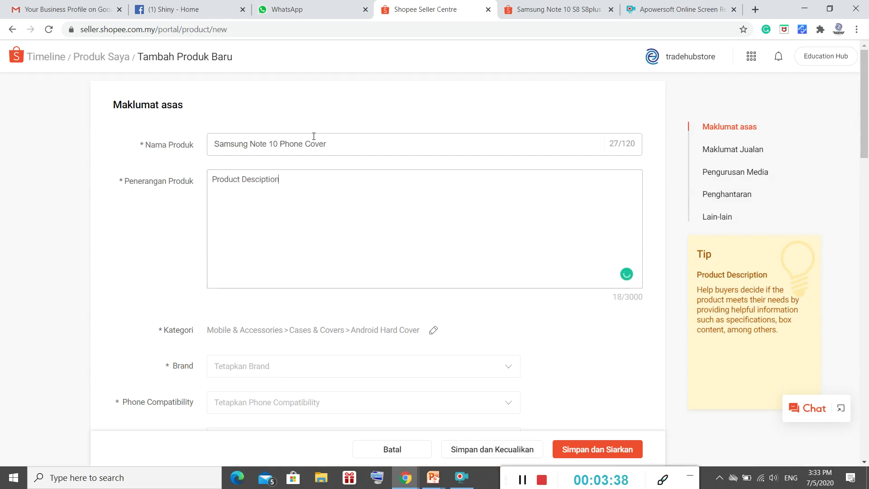
type(":")
key("Return")
type("cmx")
key("BackSpace")
key("BackSpace")
key("BackSpace")
type("10c")
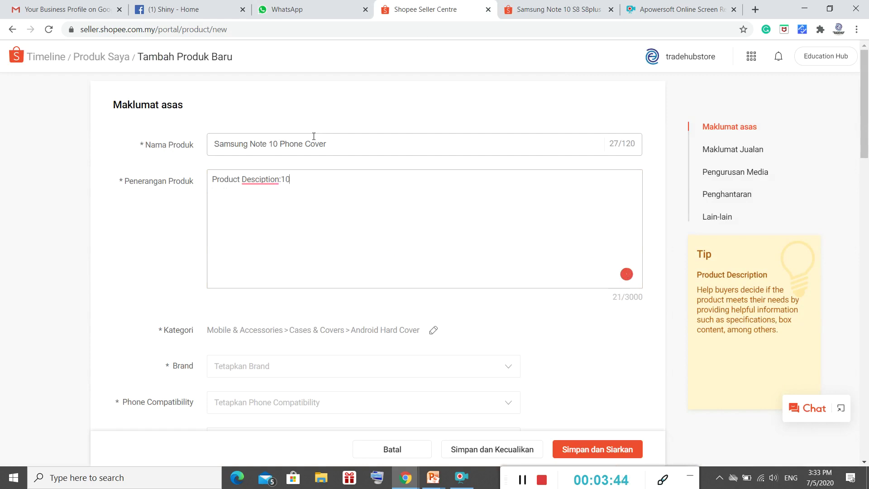
key("BackSpace")
key("BackSpace")
key("BackSpace")
key("Return")
type("10cm x 20cm")
key("Return")
Step: Add the hashtags "#Samsung #note10" on the third line of the product description
type("#Sa")
type("msung")
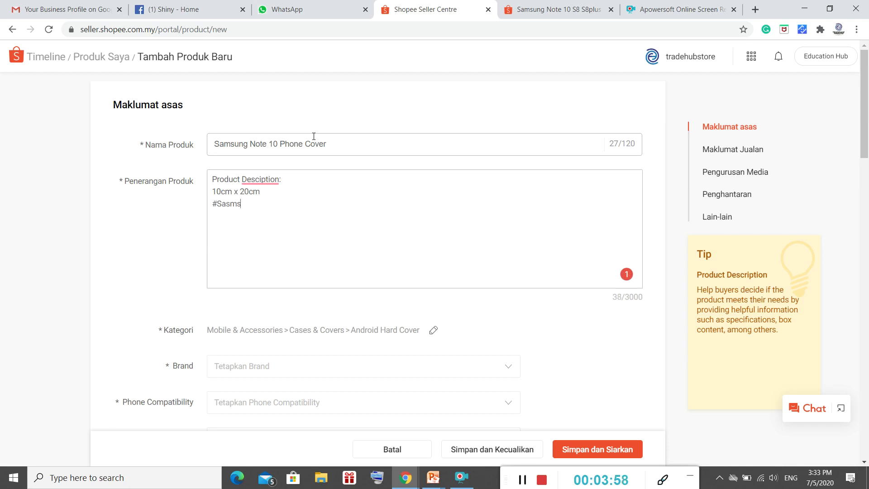
key("BackSpace")
key("BackSpace")
key("BackSpace")
key("BackSpace")
key("BackSpace")
type("msung @note10")
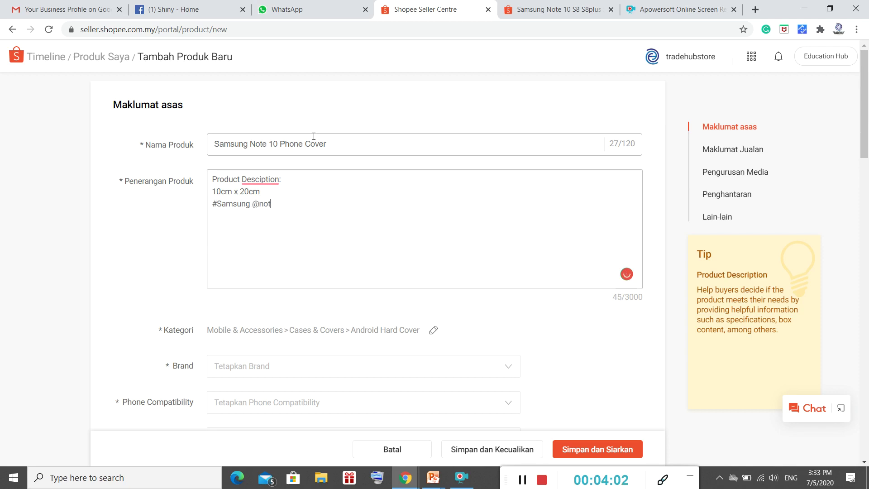
key("BackSpace")
key("BackSpace")
key("BackSpace")
key("BackSpace")
key("BackSpace")
key("BackSpace")
key("BackSpace")
type("#note10")
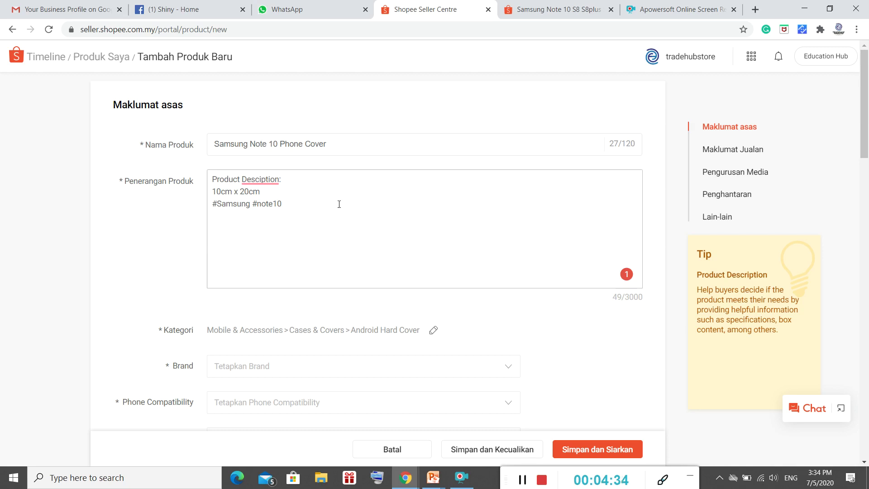
scroll(349, 205, "down", 3)
scroll(285, 188, "up", 3)
left_click(143, 145)
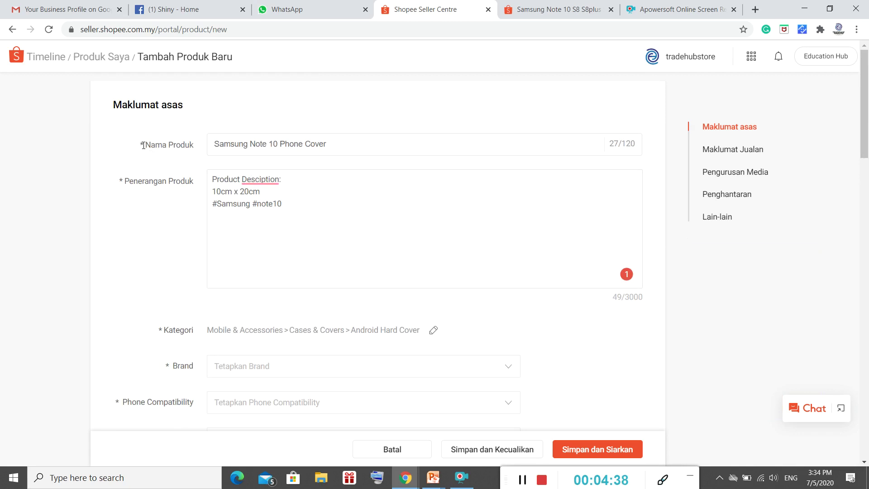
Step: Set the product's brand to Samsung by searching the brand options for "Samsun"
scroll(145, 151, "down", 3)
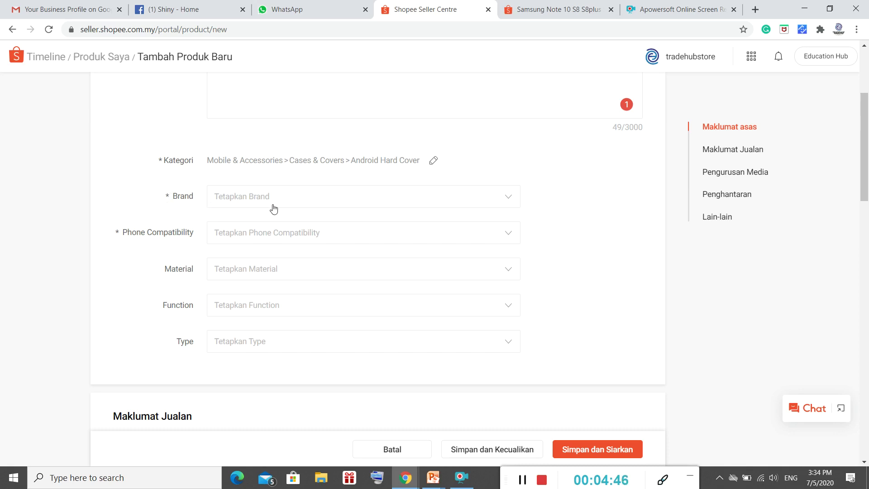
left_click(230, 271)
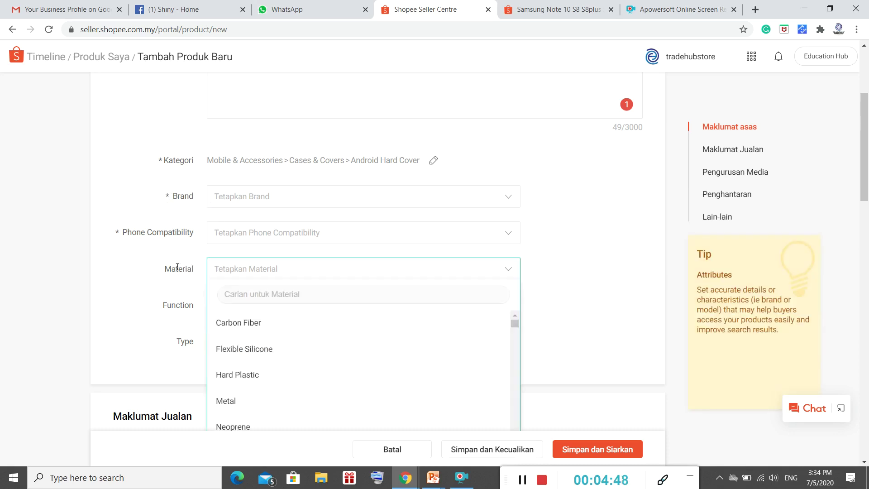
left_click(179, 267)
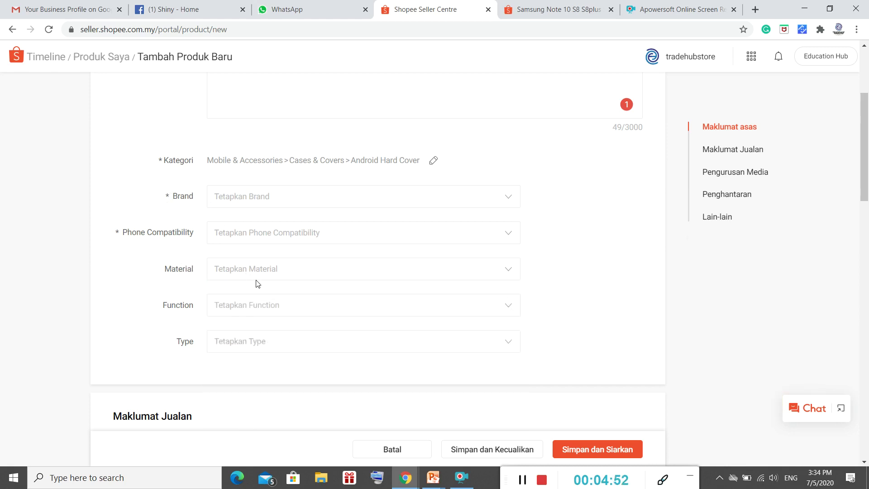
left_click(249, 205)
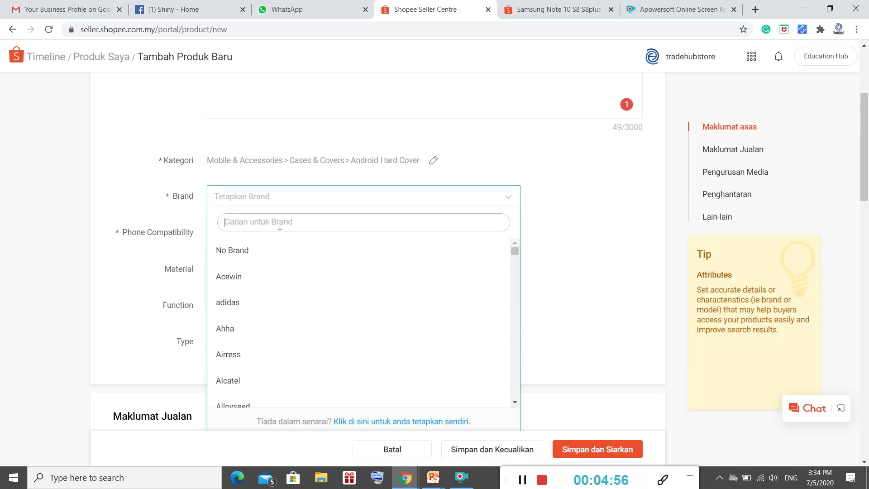
type("Samsun")
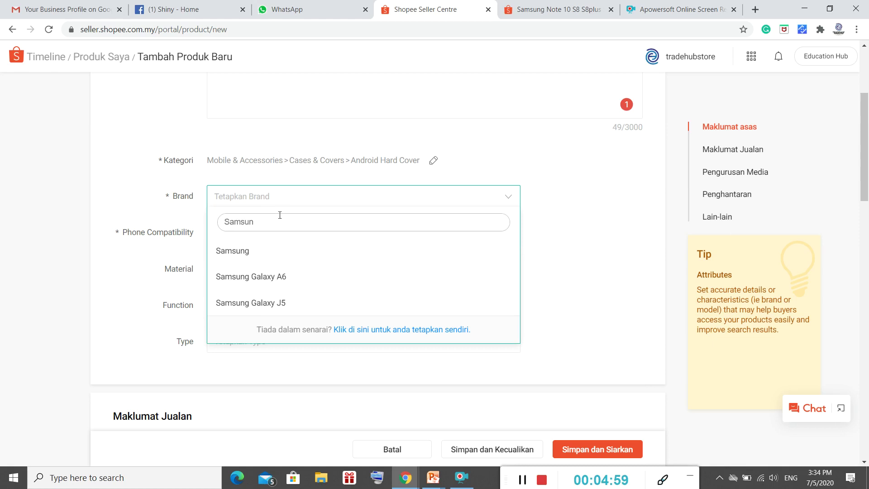
left_click(274, 251)
left_click(335, 204)
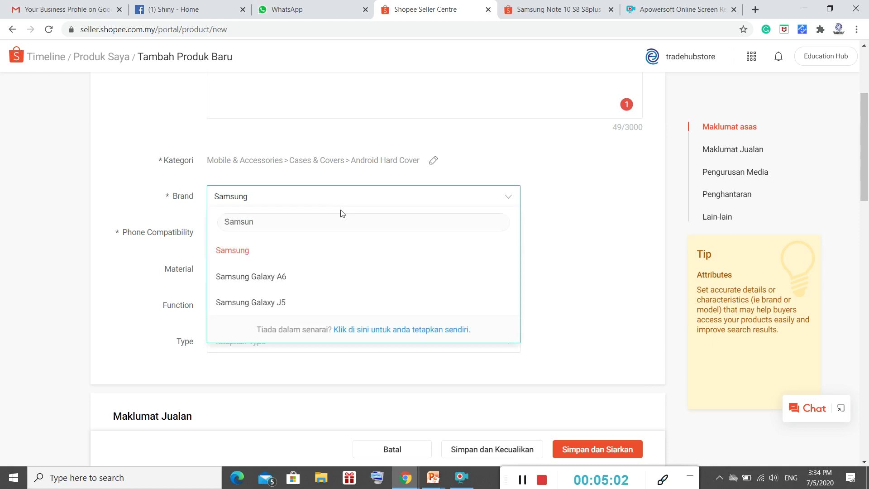
left_click_drag(290, 223, 207, 225)
left_click(208, 218)
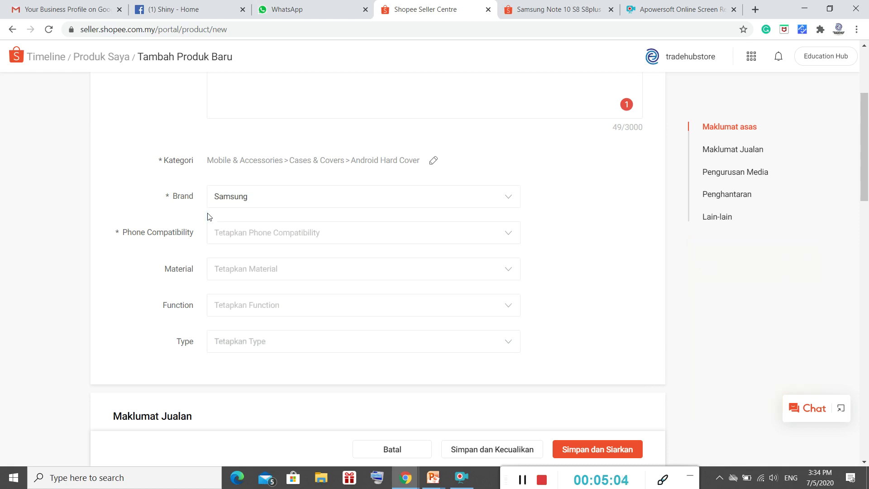
Step: Change the product's brand to No Brand by searching the brand options for "No"
left_click(213, 200)
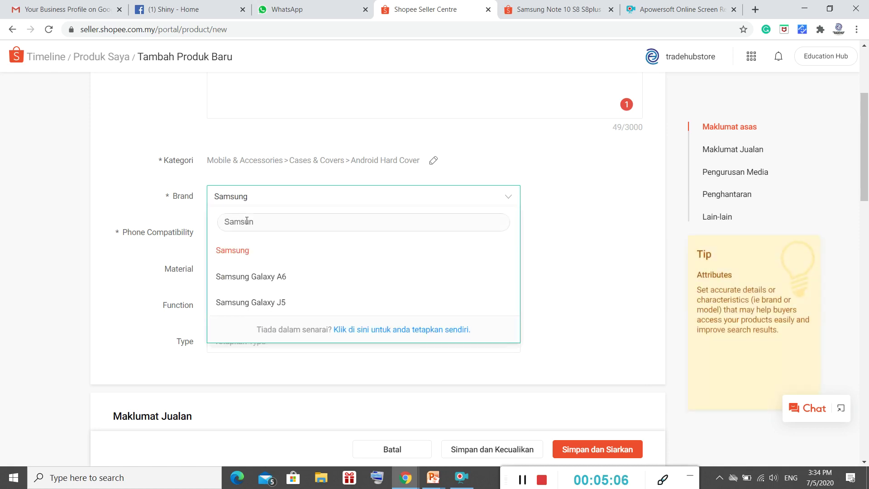
double_click(231, 217)
type("No")
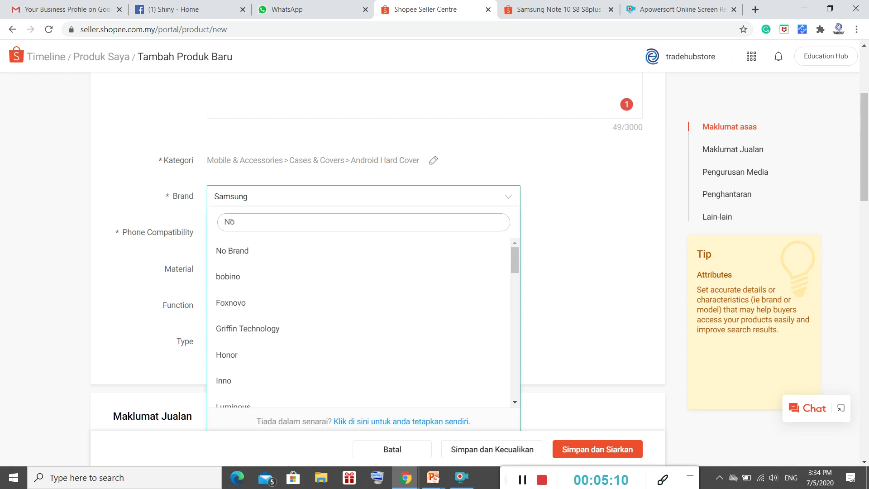
left_click(260, 248)
Step: Search the phone compatibility options for "samsung" and browse the matching phone models
left_click(286, 234)
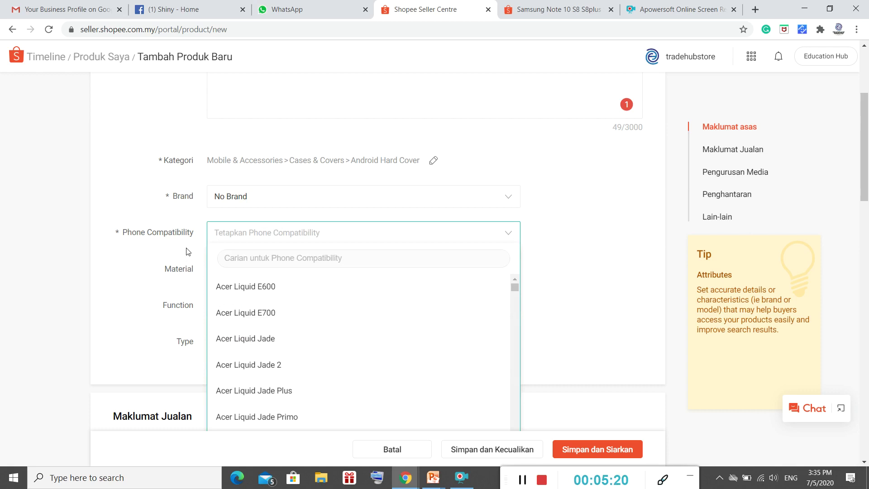
scroll(290, 298, "down", 1)
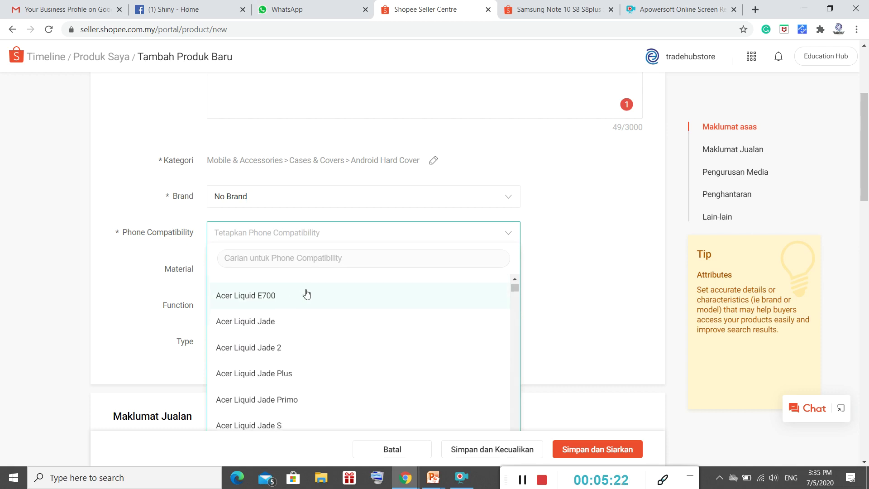
left_click(296, 262)
type("samsun")
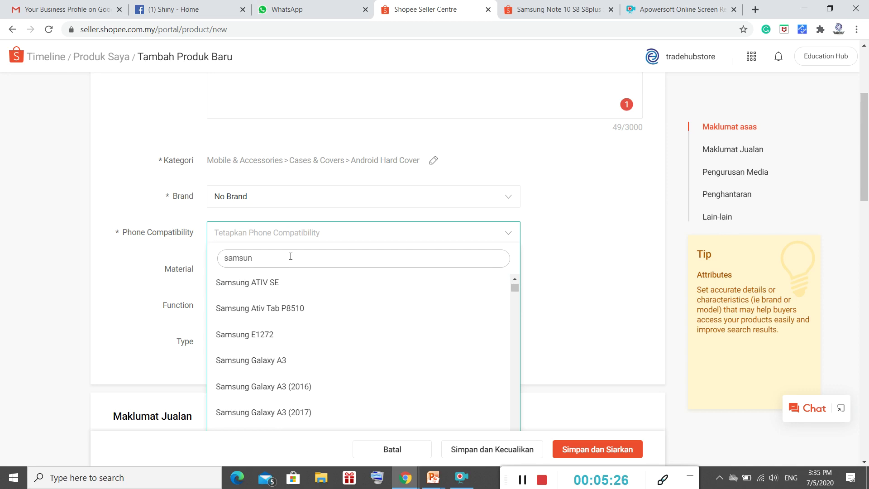
type("g note")
key("BackSpace")
key("BackSpace")
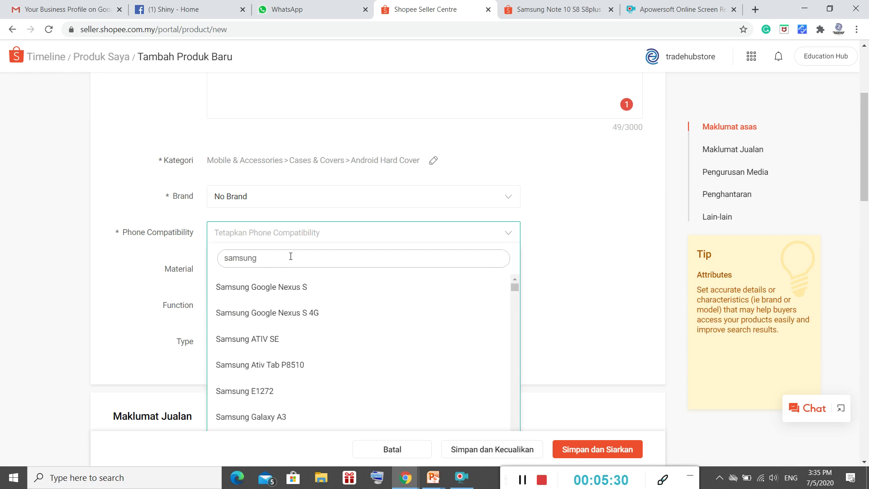
scroll(349, 348, "down", 3)
scroll(348, 349, "down", 5)
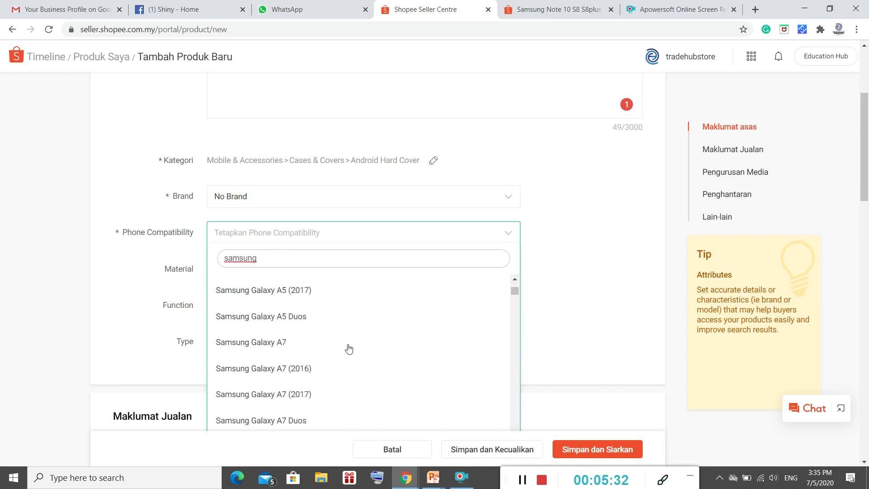
Step: Try the phone compatibility search with "samsung n", and clear the search text
type("n")
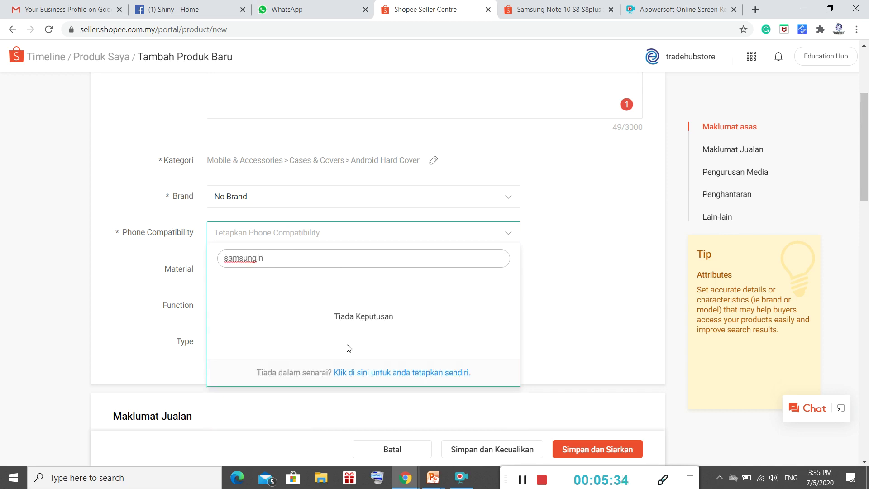
key("BackSpace")
key("BackSpace")
key("BackSpace")
key("BackSpace")
key("BackSpace")
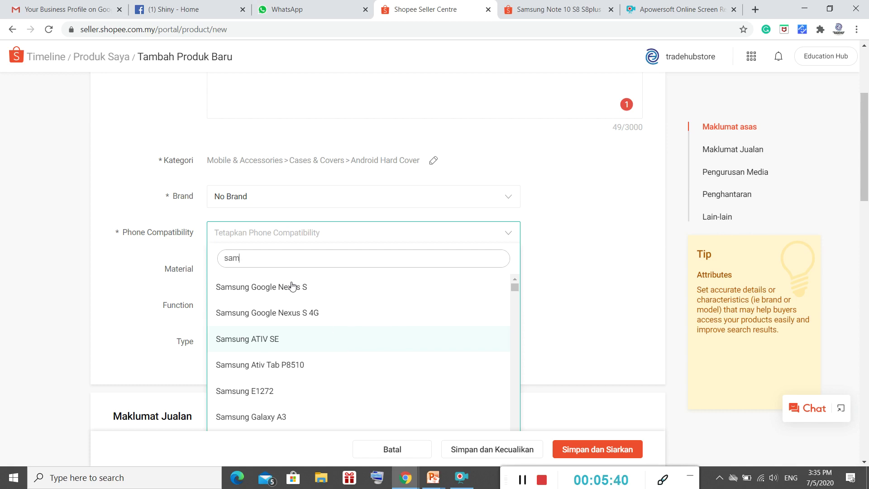
key("BackSpace")
key("BackSpace")
key("BackSpace")
Step: Search the phone compatibility options for "samsung galaxy note" and choose Samsung Galaxy Note 10.1
scroll(300, 295, "down", 10)
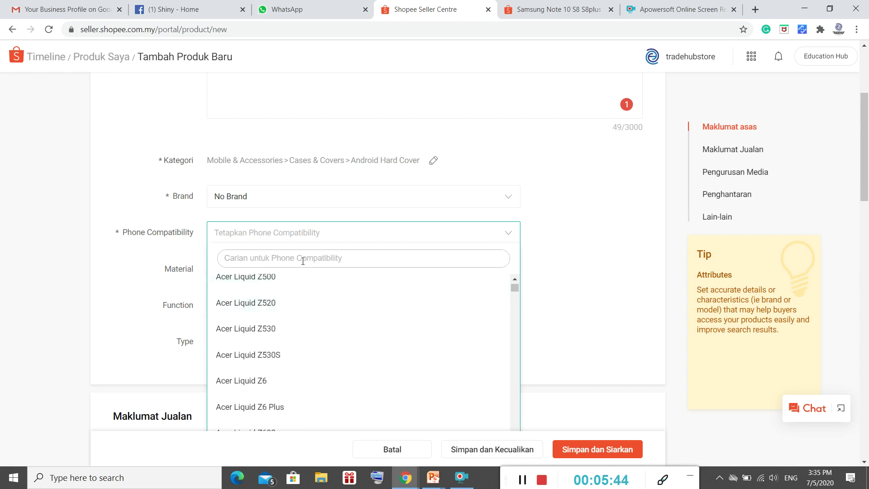
type("samsung ga")
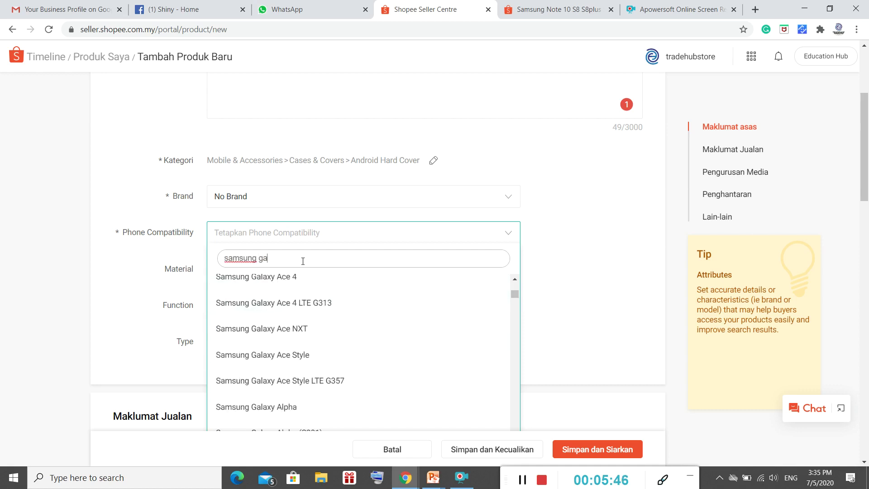
type("laxy note")
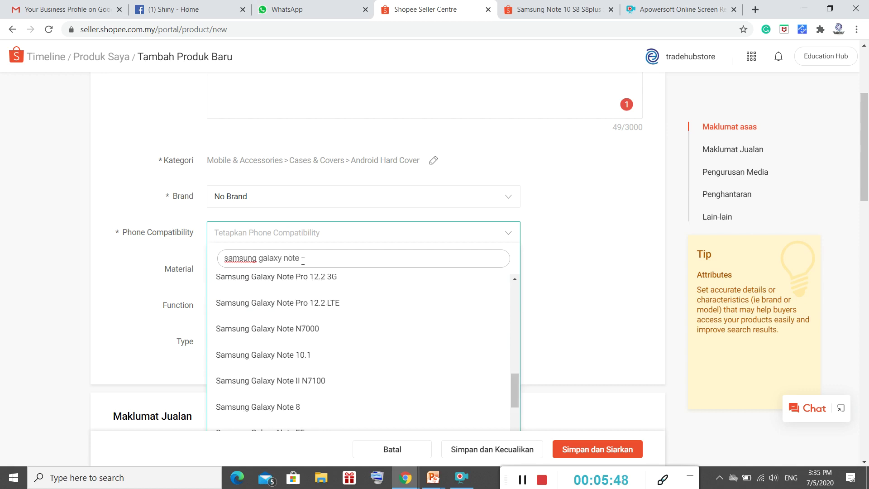
left_click(307, 356)
Step: In the sales information, set the price to RM 10 and the stock quantity to 50
scroll(578, 253, "down", 5)
scroll(536, 247, "down", 1)
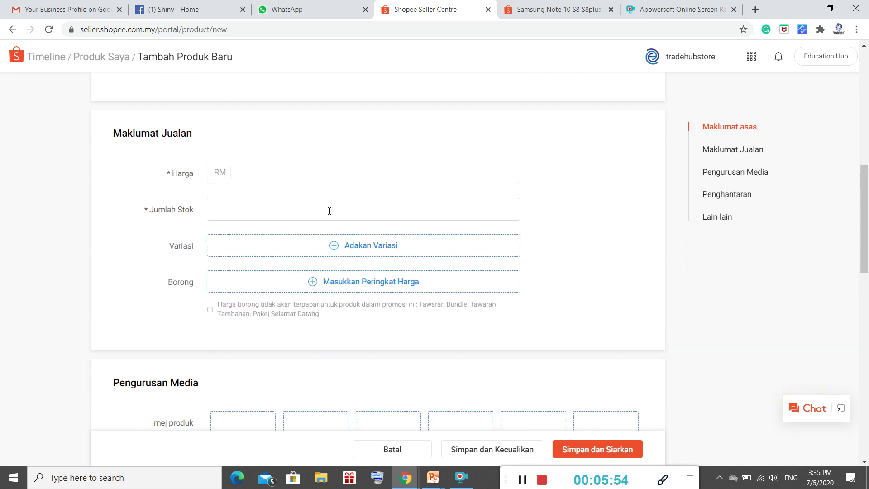
left_click(302, 177)
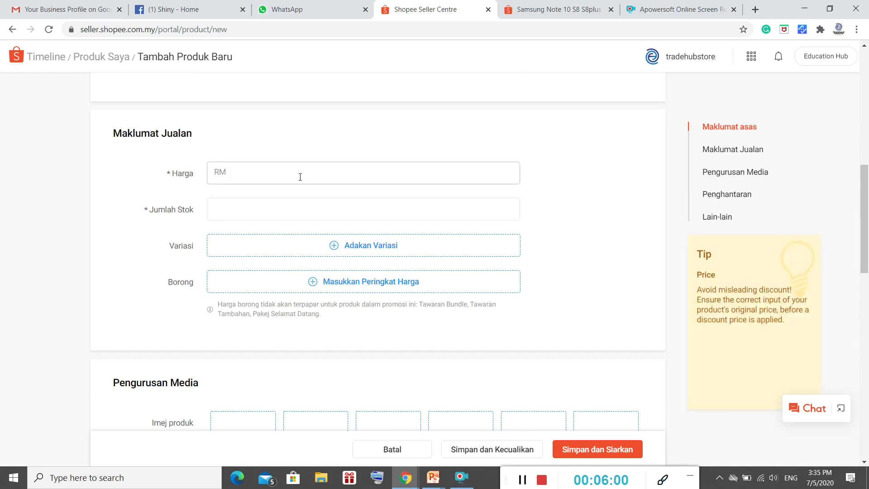
type("0")
key("BackSpace")
type("10")
left_click(311, 201)
type("50")
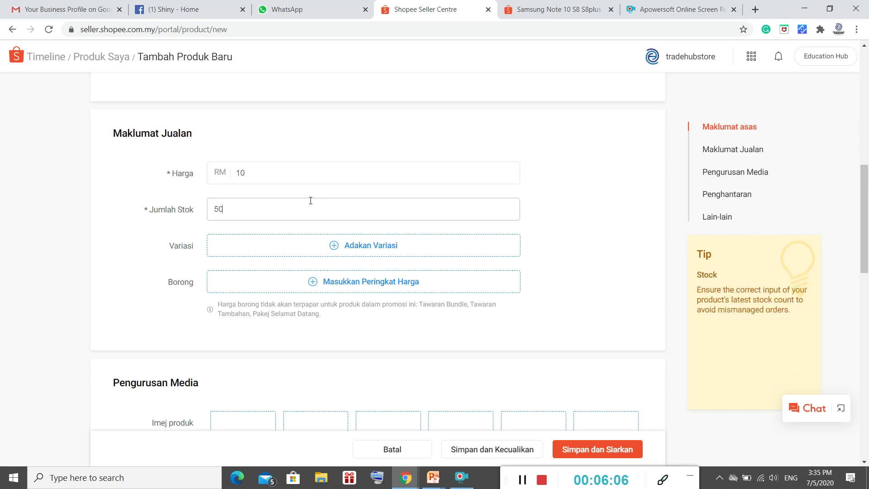
Step: Check how the Samsung Note 10 marble casing listing offers its colour and model variations
left_click(541, 9)
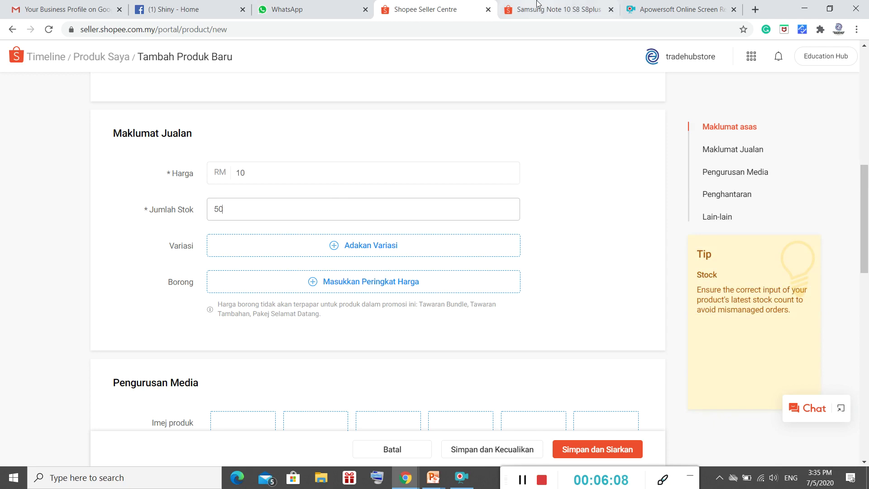
scroll(517, 103, "up", 9)
scroll(517, 103, "up", 8)
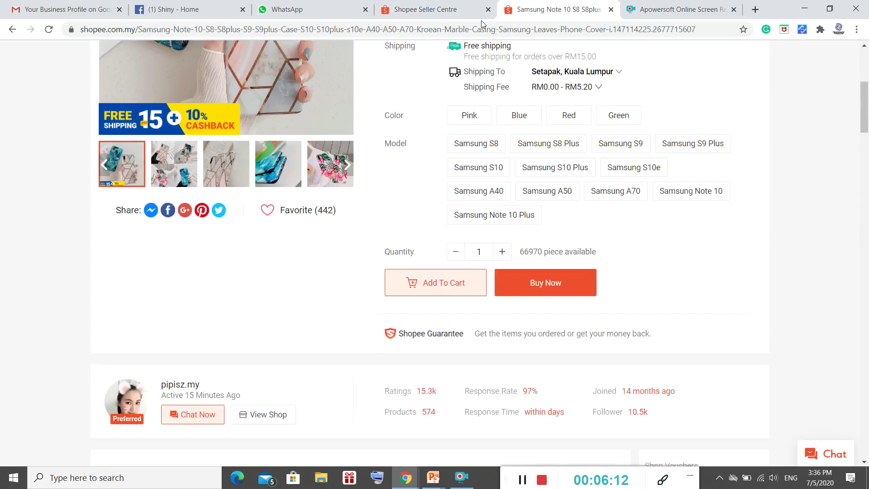
Step: Return to the new product form and add a first variation to the sales information
left_click(425, 9)
left_click(390, 248)
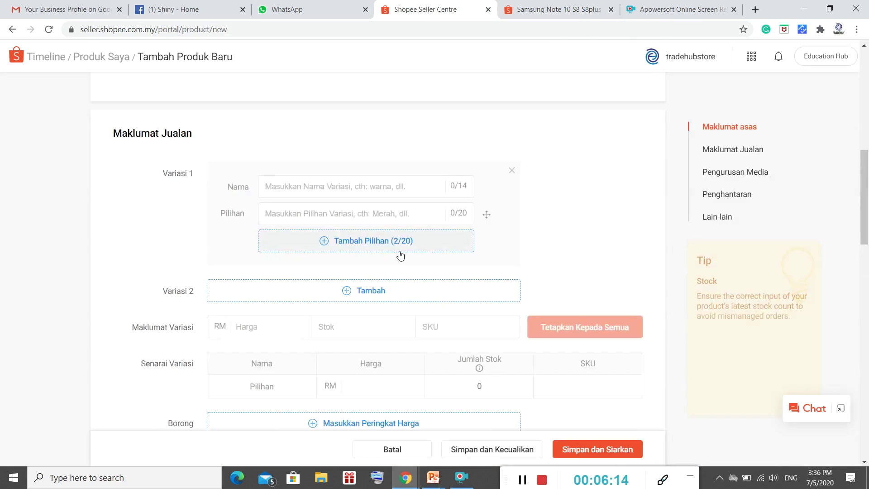
left_click(357, 190)
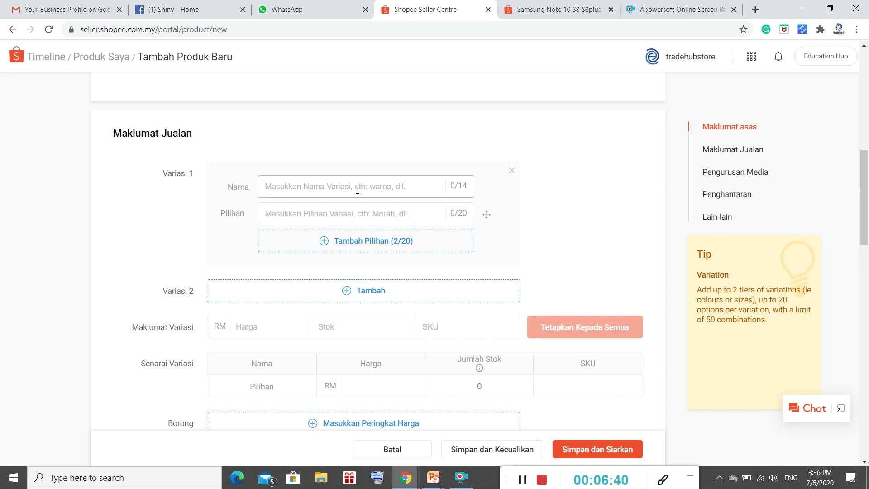
Step: Name the first variation "Warna" and give it the options "Merah" and "Biru"
scroll(217, 223, "down", 20)
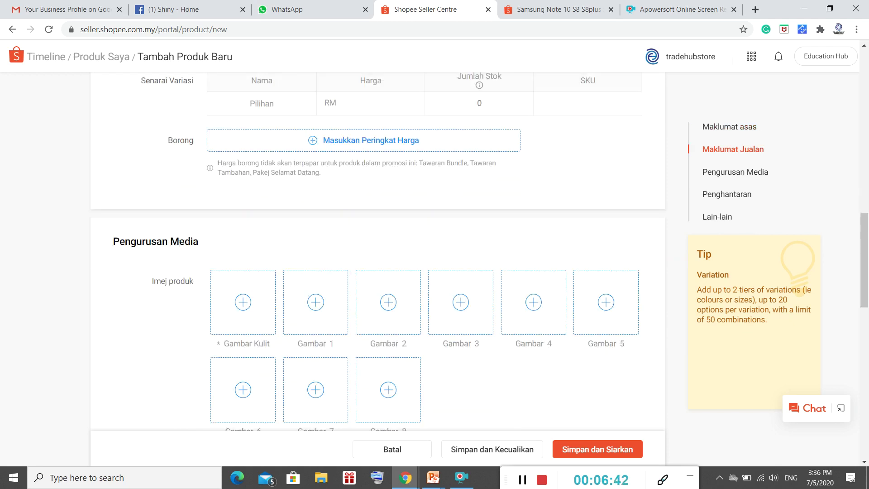
scroll(223, 219, "up", 2)
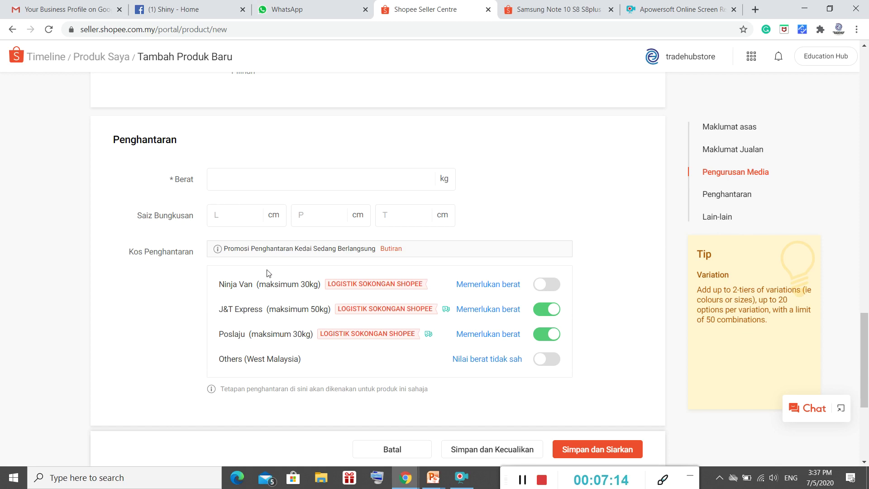
scroll(359, 256, "up", 5)
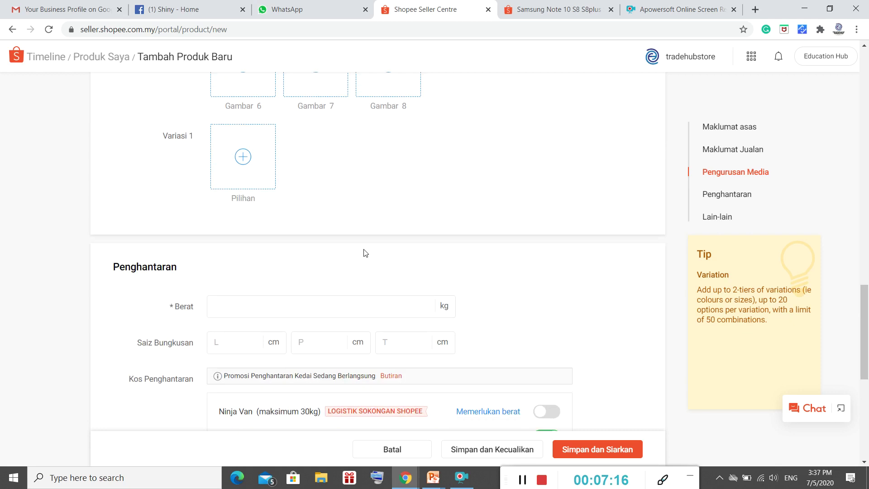
scroll(398, 276, "up", 15)
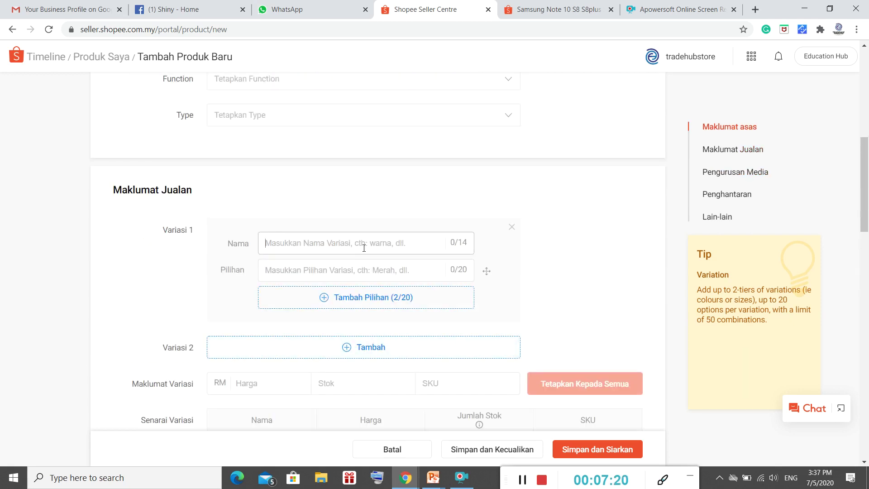
type("Warna")
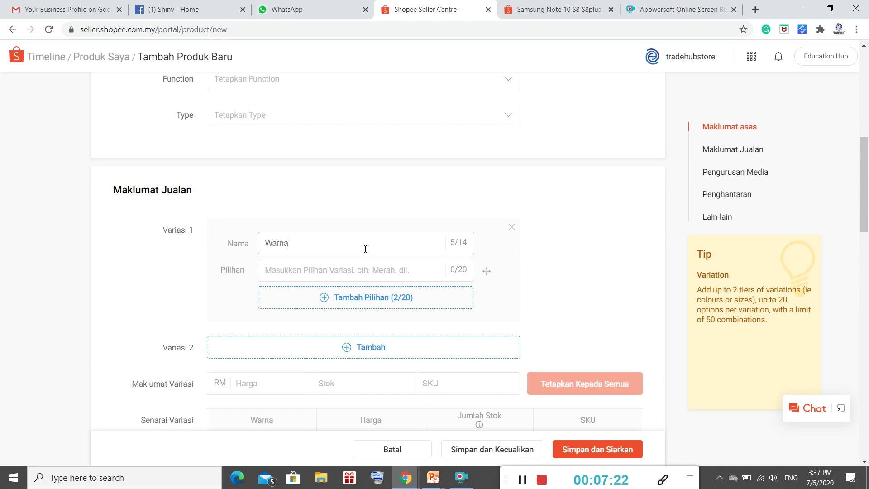
left_click(378, 273)
type("Merah")
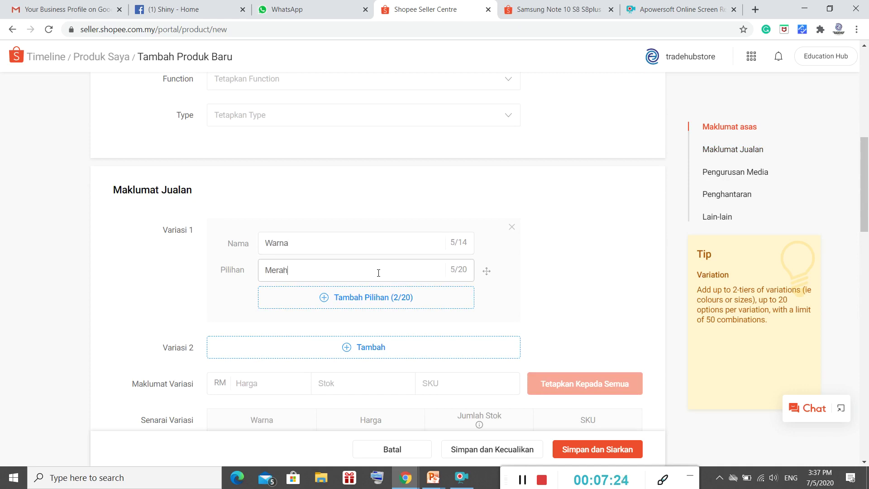
left_click(386, 299)
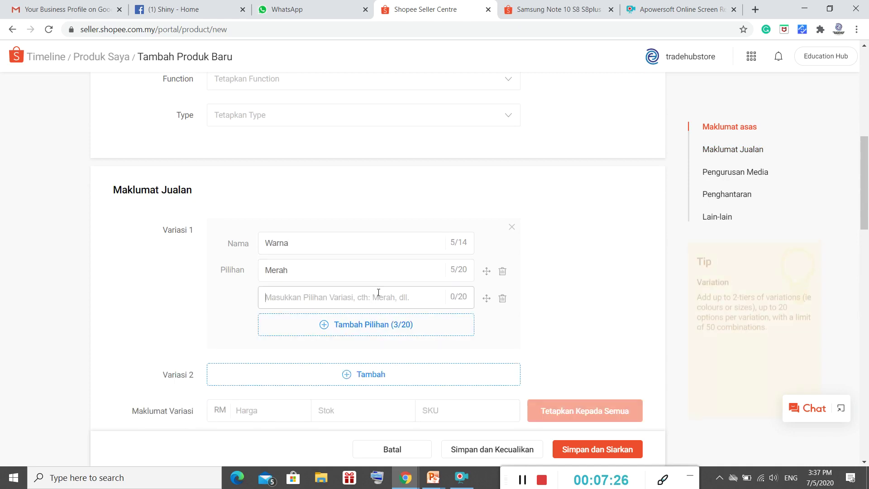
type("Biru")
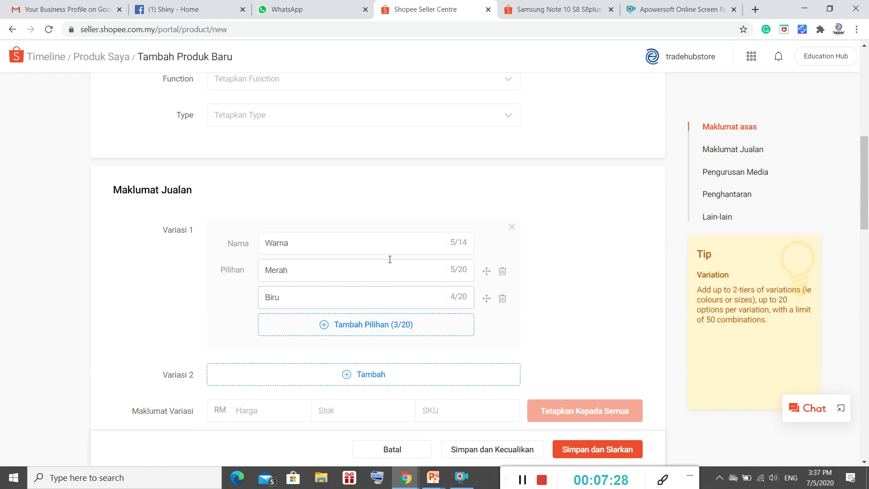
scroll(407, 287, "up", 2)
scroll(331, 215, "down", 3)
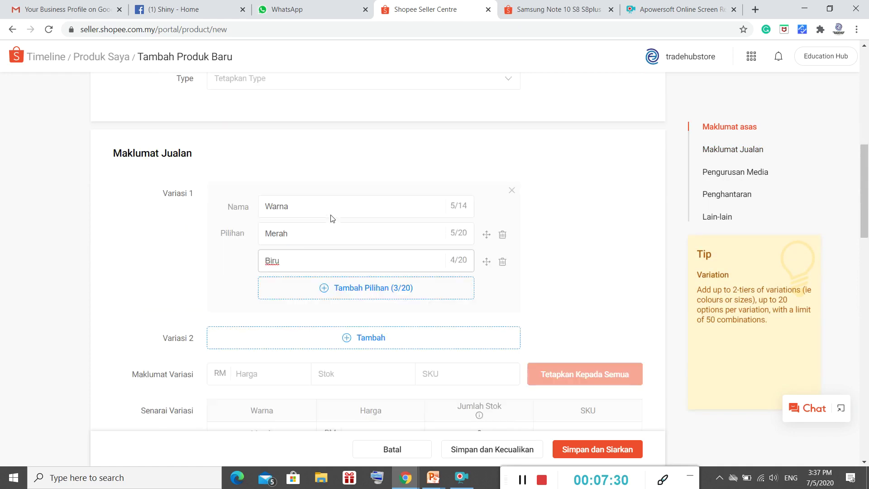
Step: In the variation list, set the price to RM 13 and the stock to 50 for both Merah and Biru
scroll(332, 218, "down", 3)
left_click(363, 295)
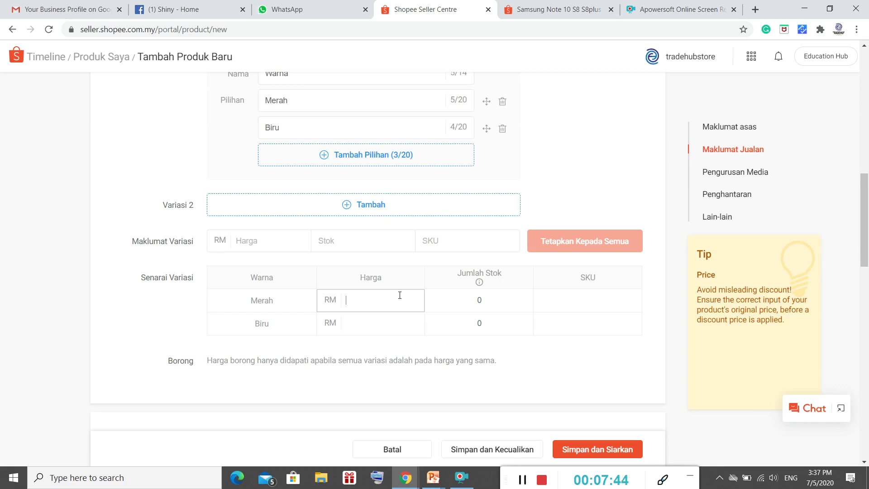
type("3")
key("Tab")
type("50")
key("Tab")
key("Tab")
type("13")
key("Tab")
type("50")
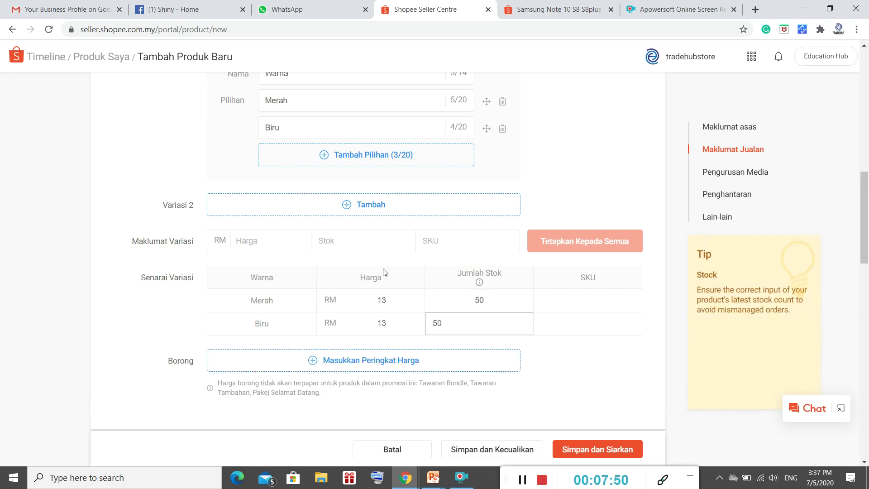
left_click(605, 136)
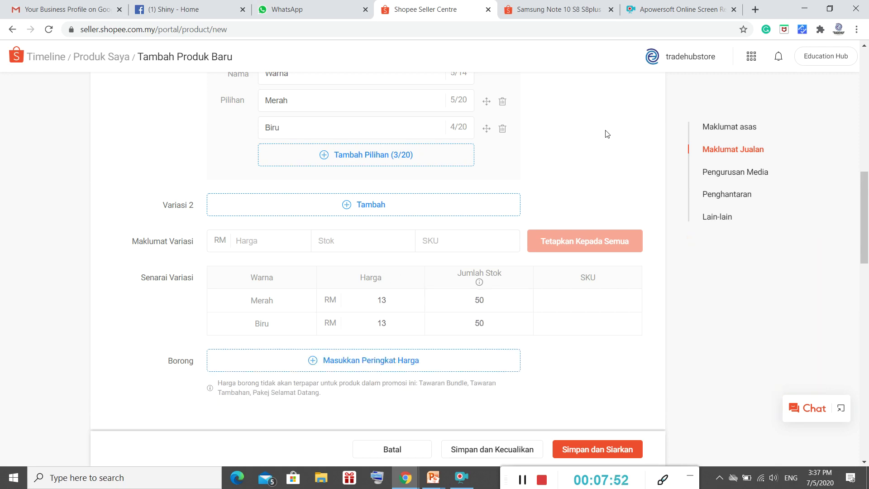
Step: Check the prices of competing phone covers in Shopee's Android Soft Cover category and return to the new product form
left_click(580, 11)
scroll(444, 140, "up", 6)
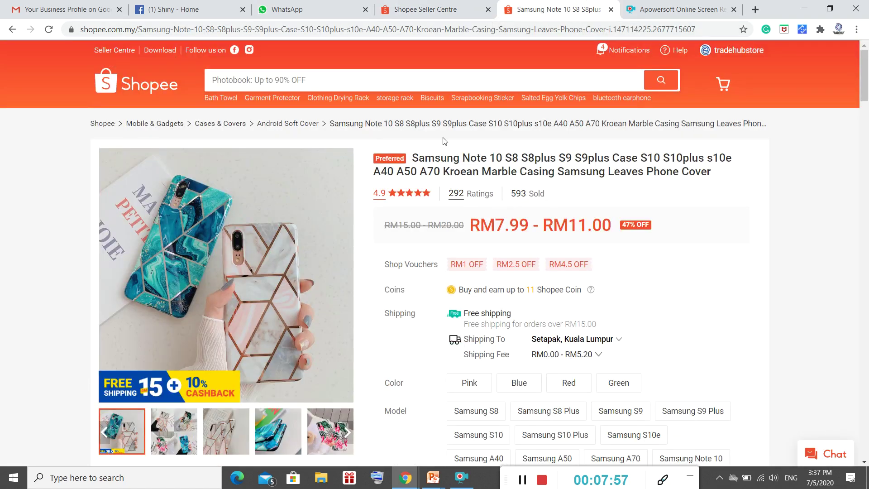
left_click(307, 124)
scroll(450, 175, "down", 1)
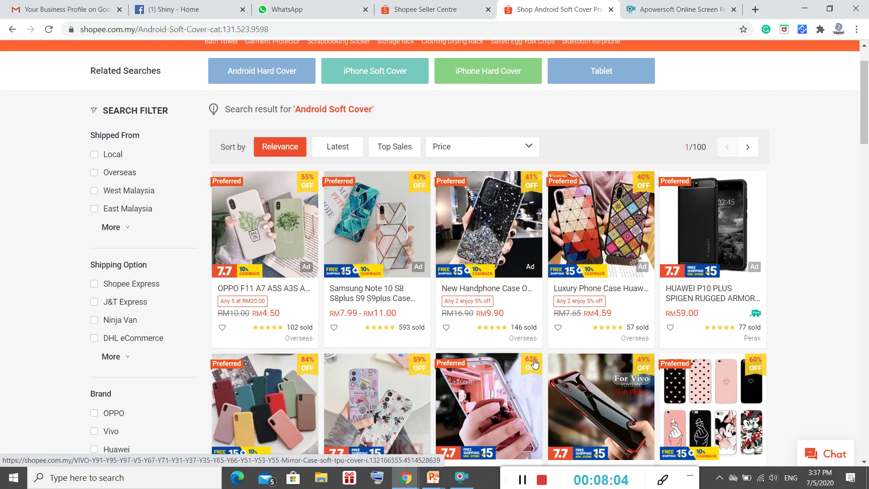
left_click(425, 7)
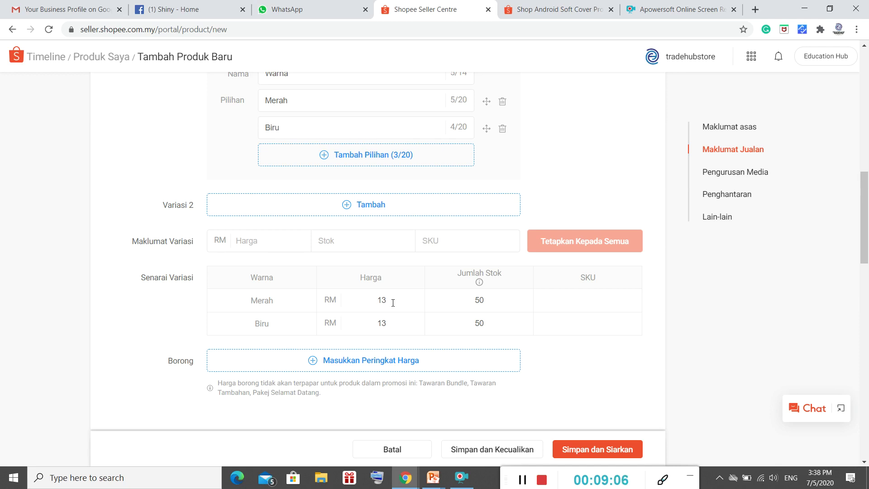
left_click(393, 301)
double_click(362, 301)
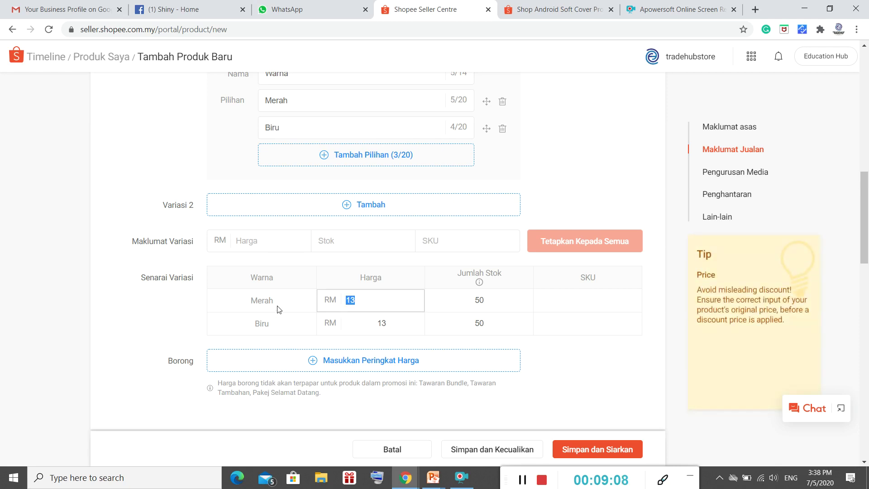
left_click(558, 9)
mouse_move(450, 167)
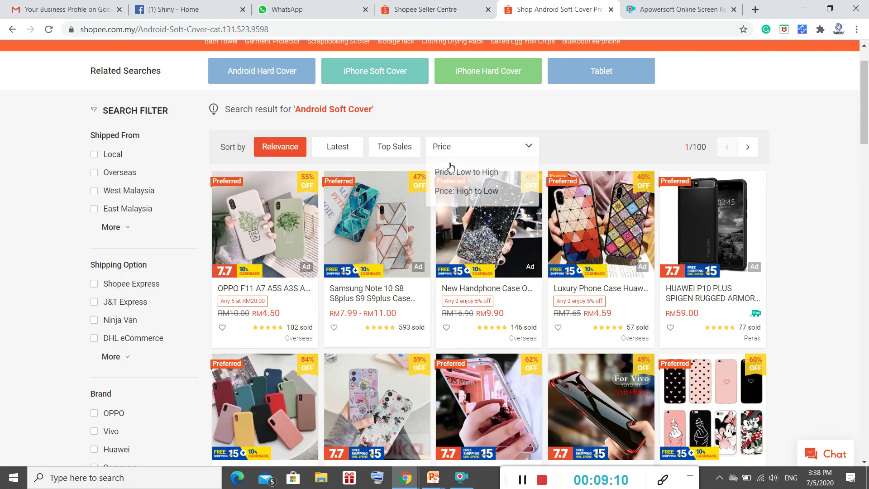
left_click(453, 9)
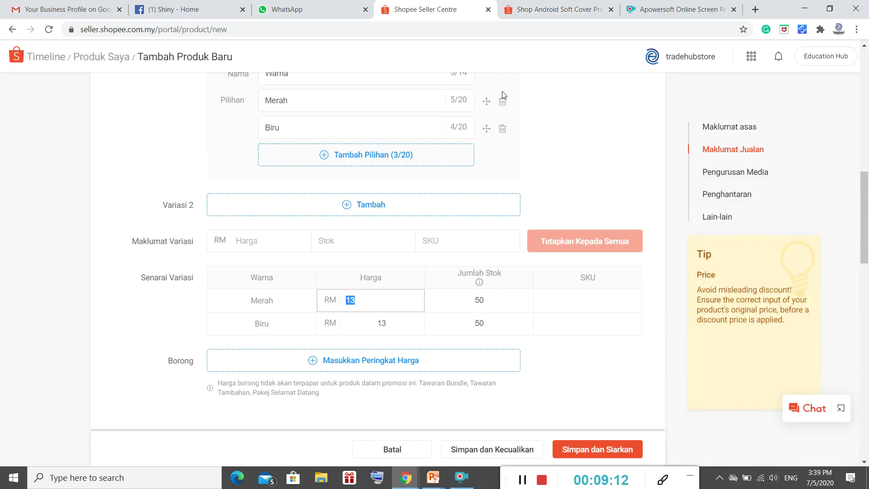
Step: Upload Proficar Banner 2.jpg from the Proficar folder as the product's cover image
scroll(525, 90, "down", 2)
scroll(345, 185, "down", 3)
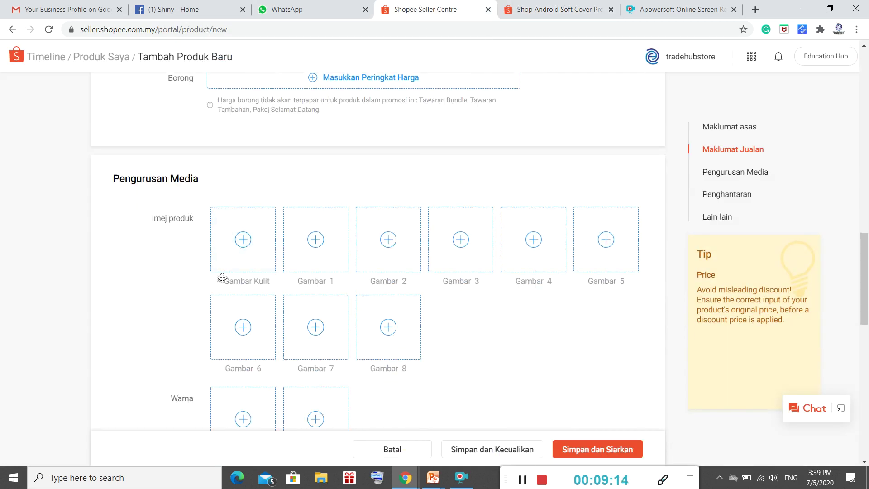
left_click(248, 239)
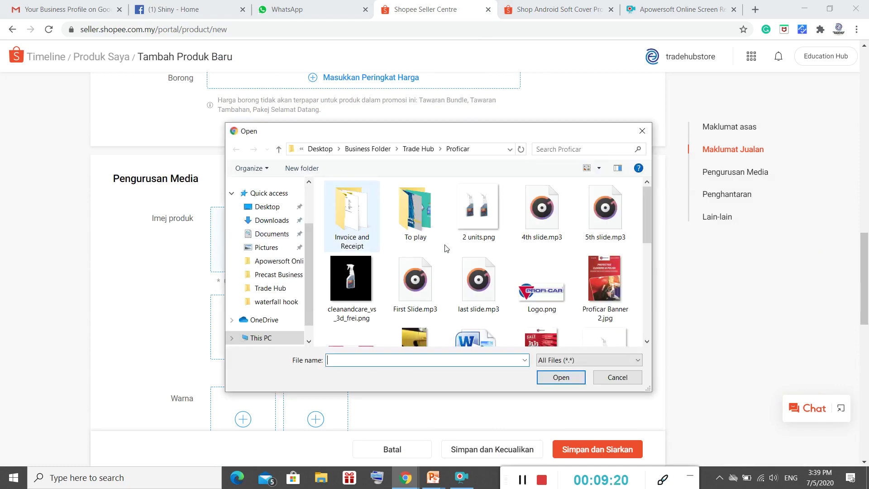
scroll(267, 255, "down", 5)
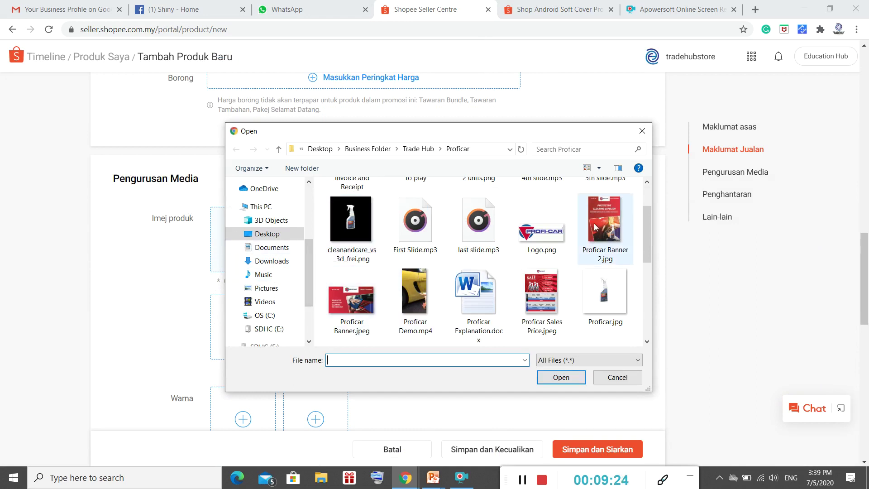
key("Escape")
Step: Upload a different picture from the Proficar folder for each colour variation, Merah and Biru
scroll(355, 213, "down", 1)
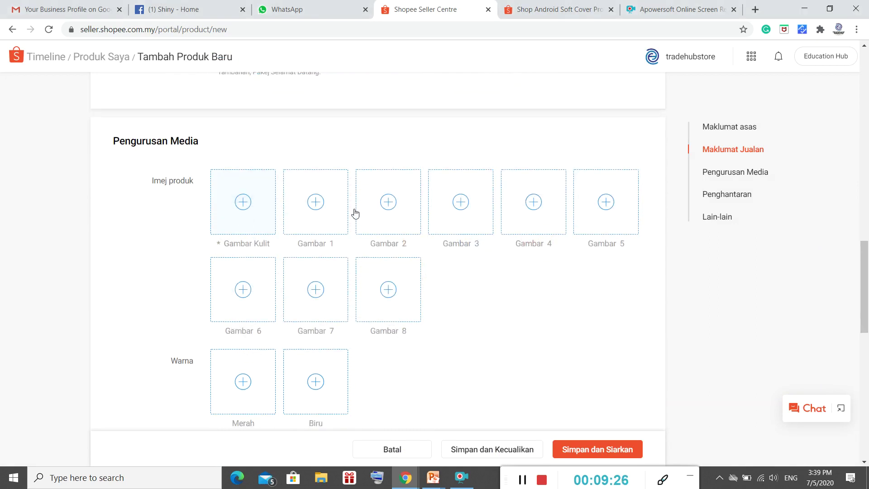
scroll(355, 213, "down", 2)
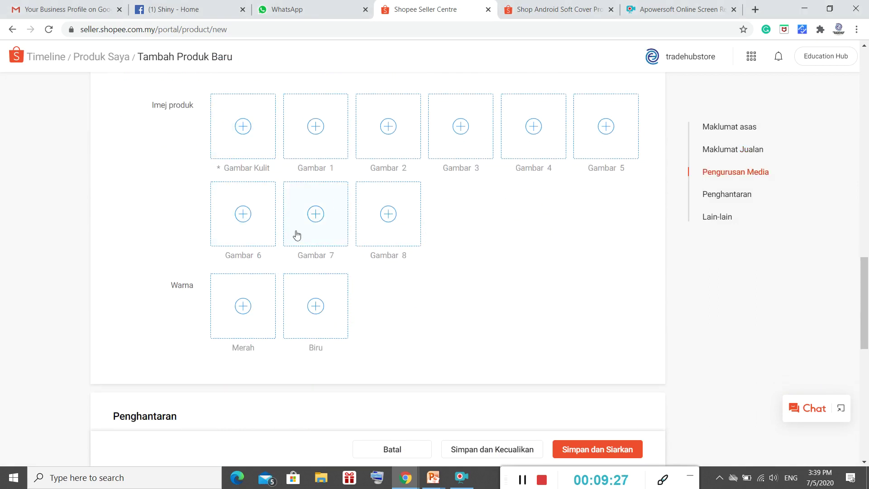
left_click(246, 296)
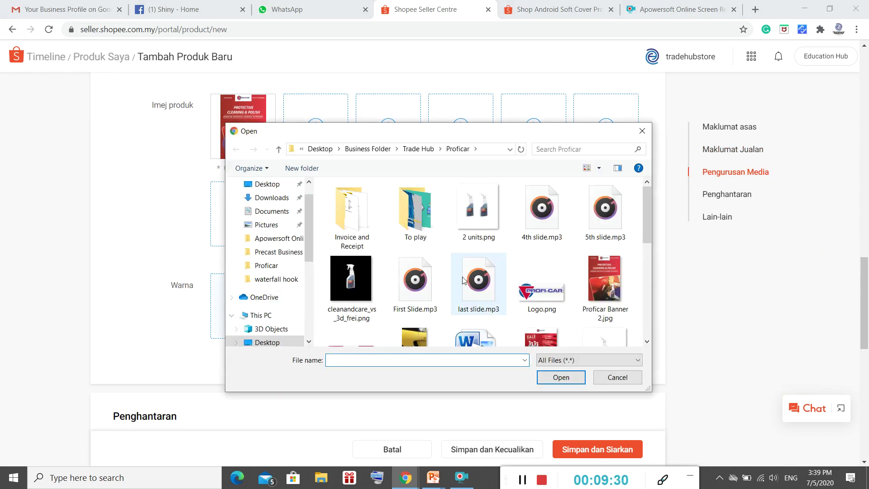
scroll(443, 253, "down", 5)
double_click(473, 256)
left_click(321, 297)
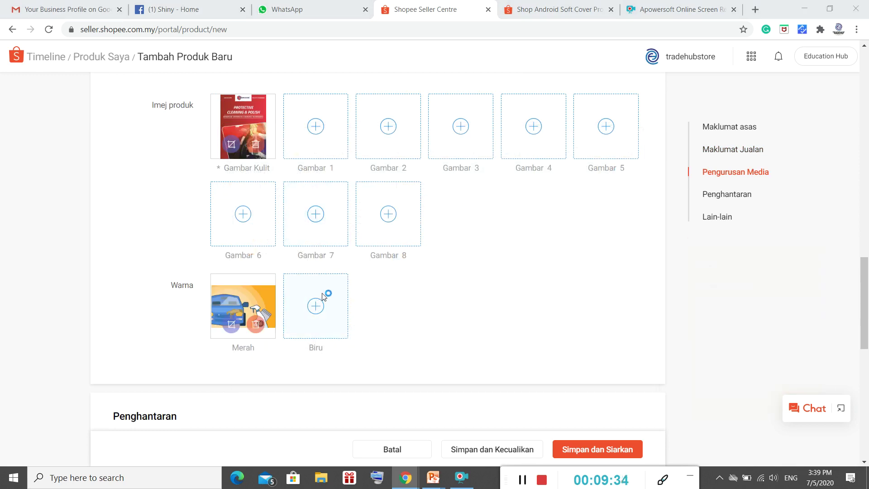
scroll(479, 260, "down", 5)
double_click(598, 269)
Step: In the shipping section, set the product weight to 0.05 kg
scroll(461, 212, "down", 1)
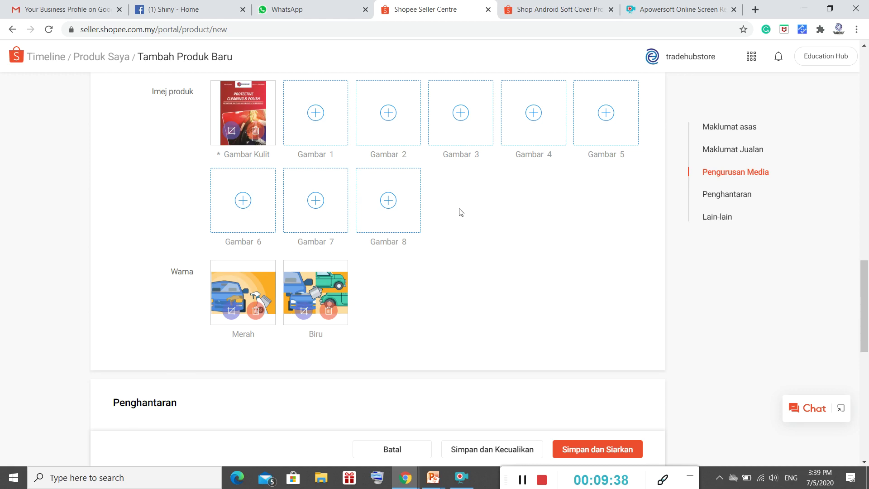
scroll(461, 212, "down", 8)
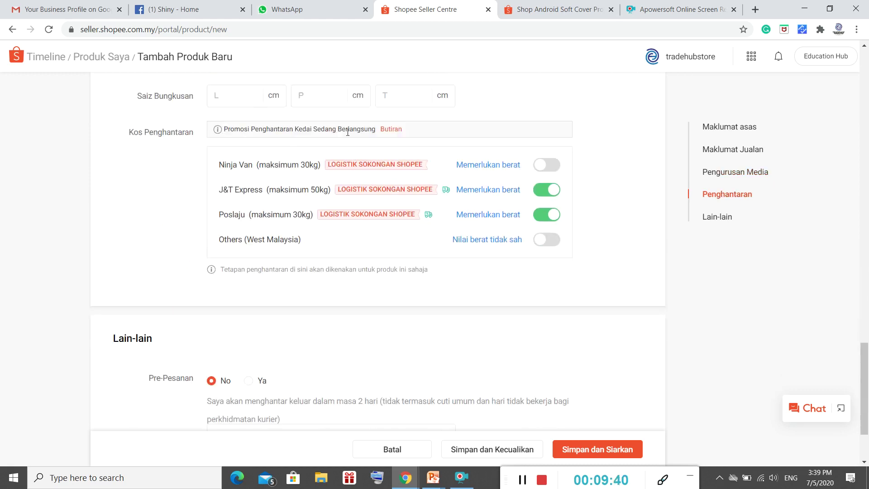
scroll(348, 131, "up", 3)
left_click(313, 168)
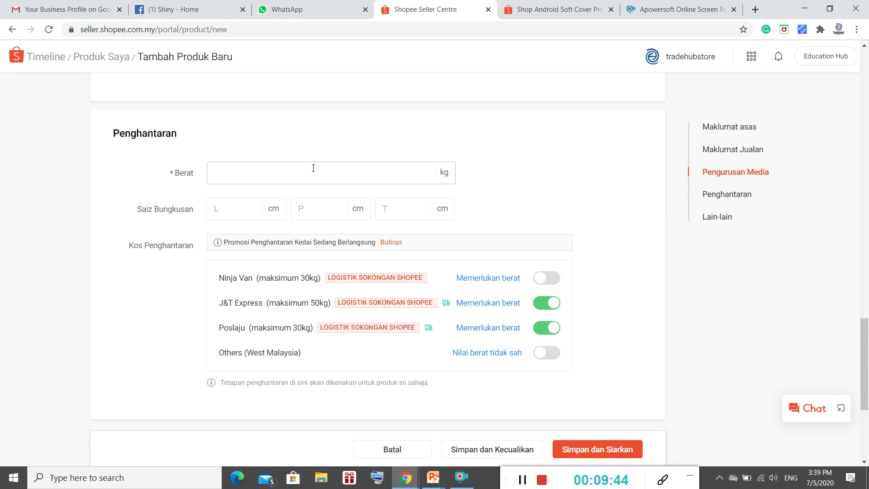
type("0.")
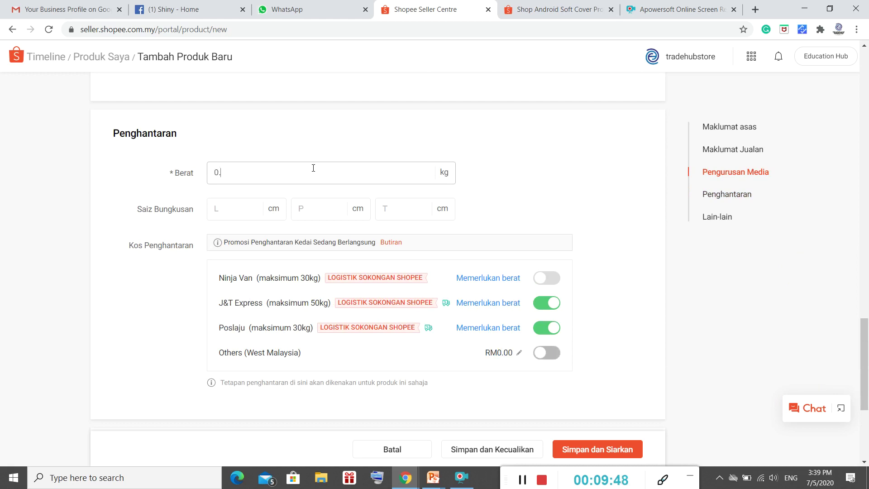
type("05")
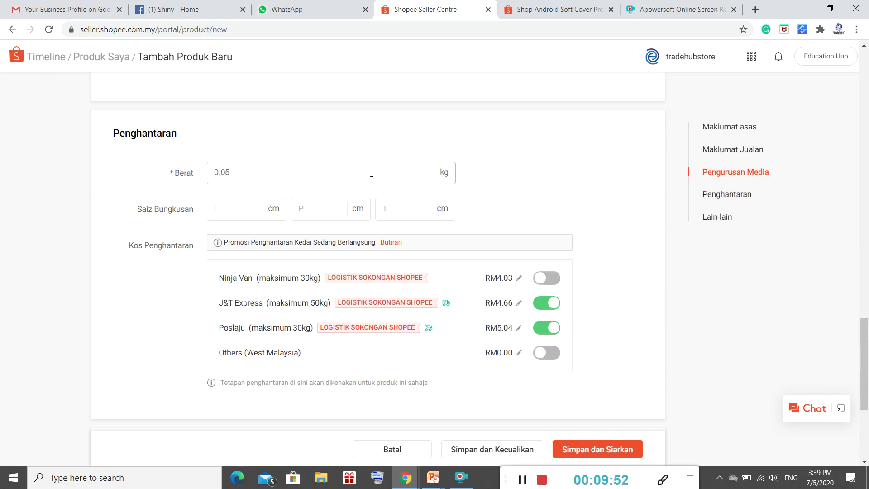
double_click(484, 163)
left_click(521, 176)
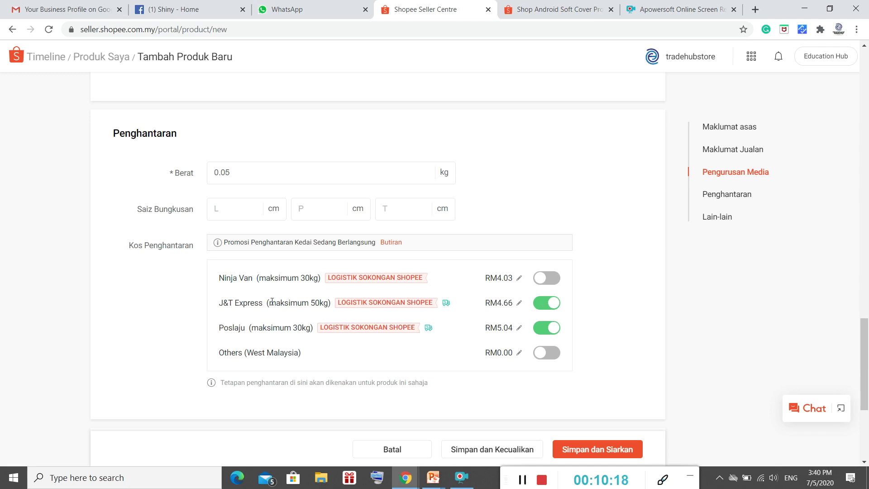
Step: Set the parcel size to L 50 cm, P 10 cm and T 140 cm
left_click(250, 211)
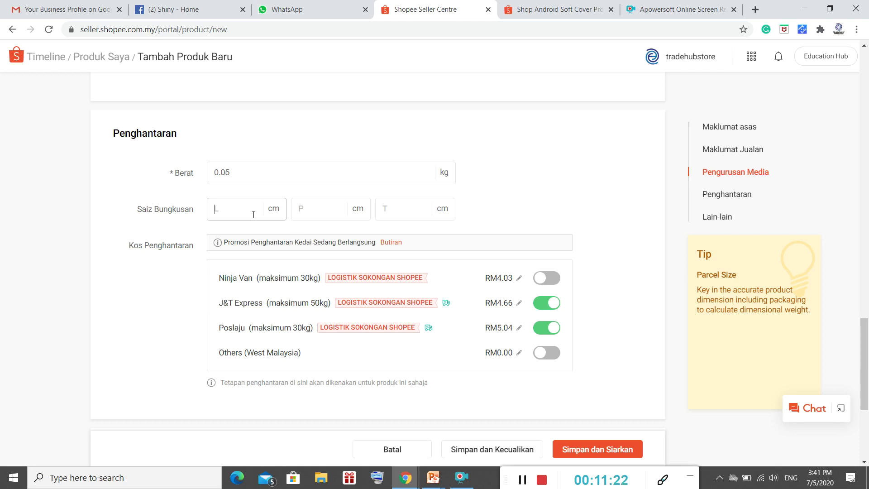
type("50")
key("Tab")
type("10")
key("Tab")
type("50")
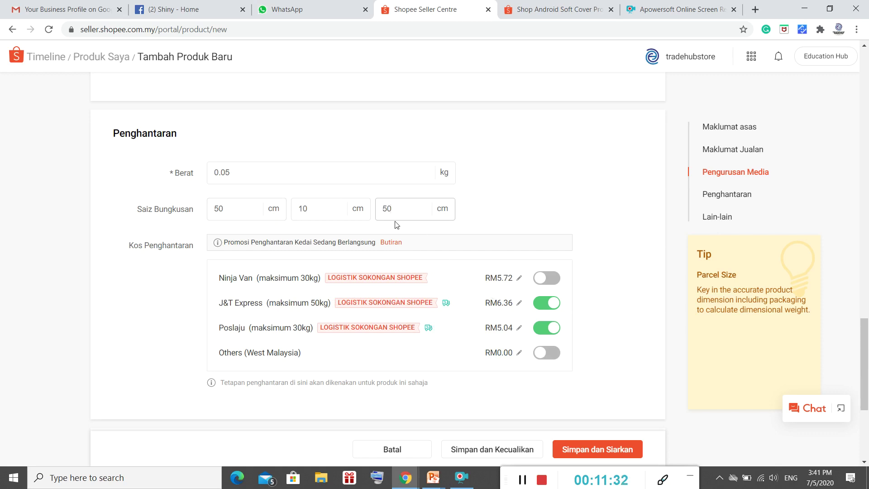
left_click_drag(408, 212, 368, 221)
type("140")
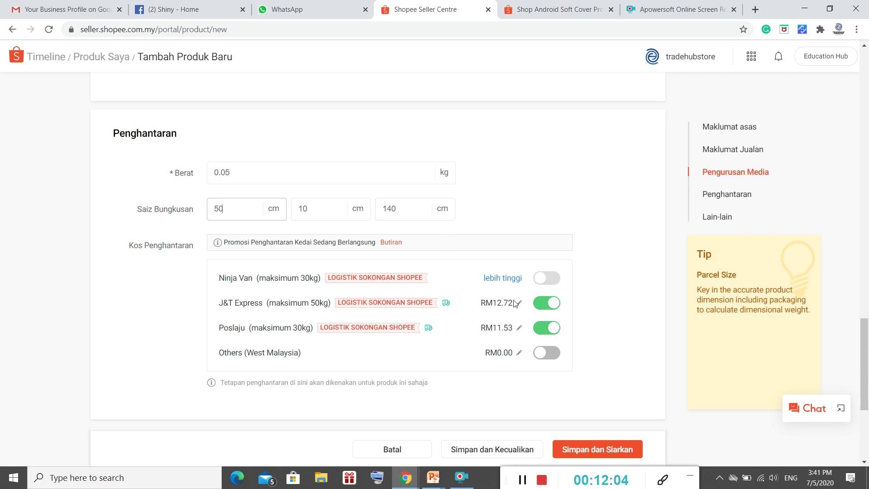
Step: Mark the product as a pre-order and try a shipping time of 3 days
scroll(473, 268, "down", 3)
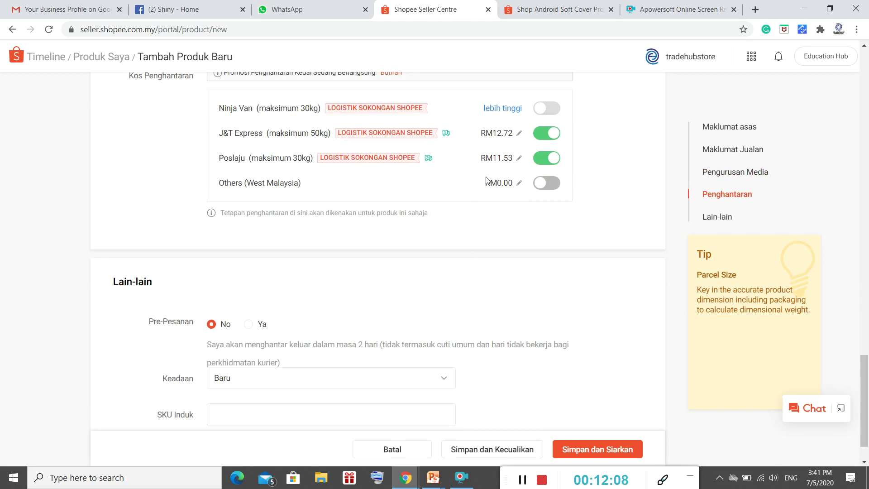
scroll(487, 176, "down", 1)
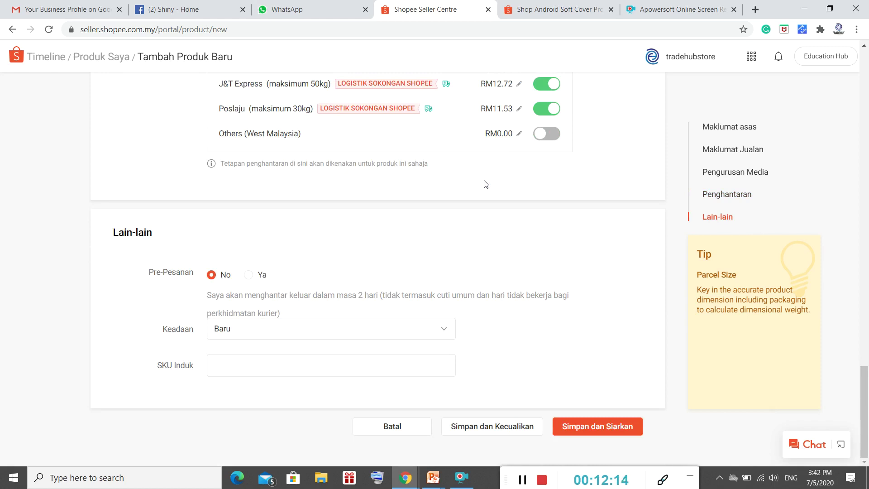
left_click(250, 275)
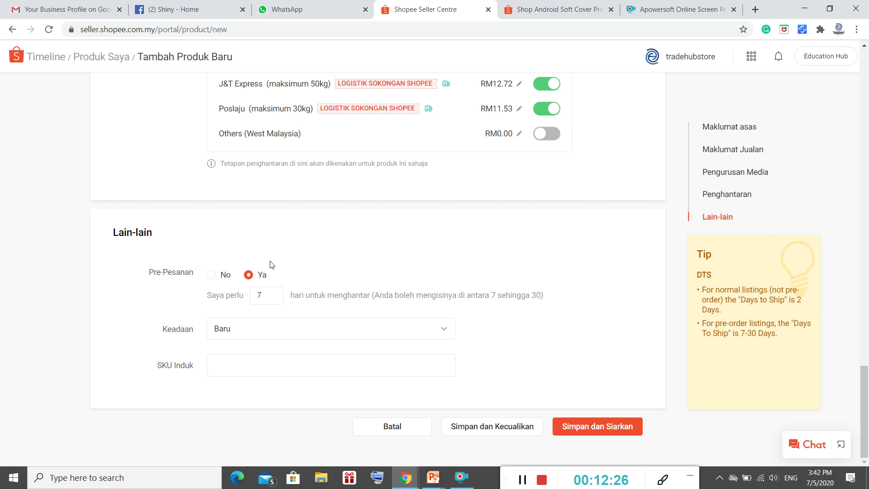
left_click_drag(262, 295, 227, 307)
type("3")
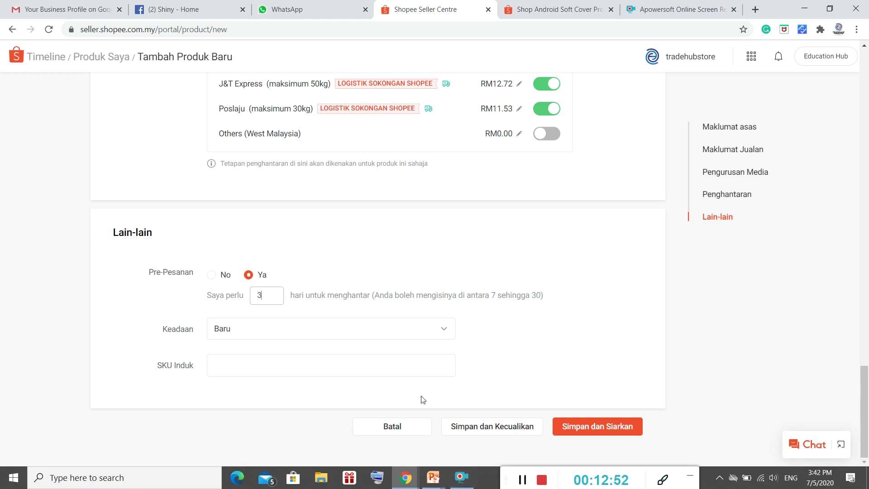
Step: Choose Baru as the product condition and leave the parent SKU empty
left_click(400, 331)
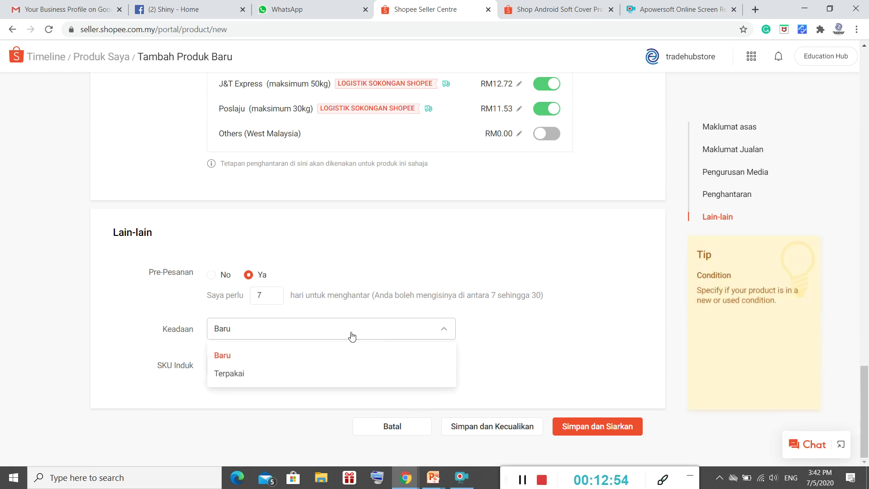
left_click(307, 363)
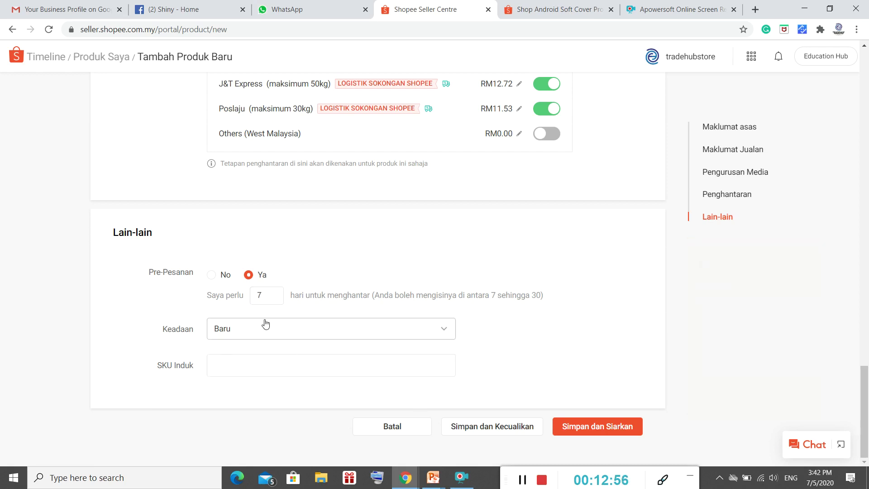
left_click(291, 357)
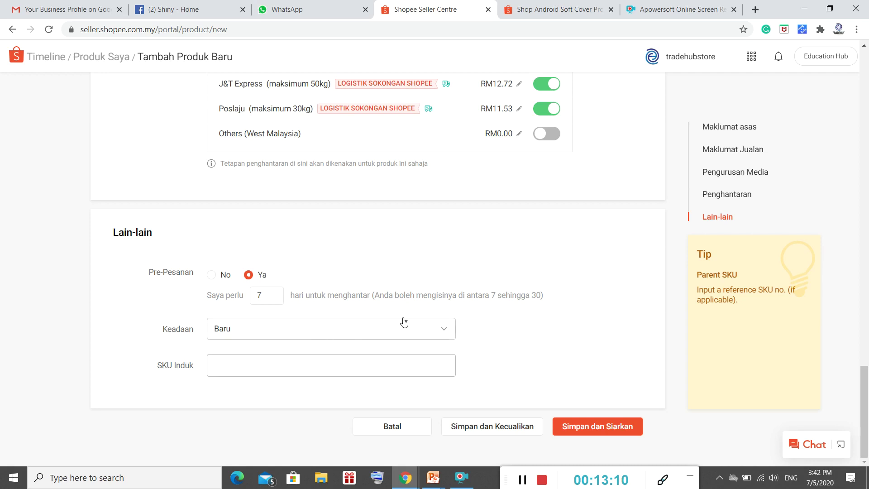
Step: Review the completed form back up to the variation list, and save and publish the product
scroll(392, 283, "up", 10)
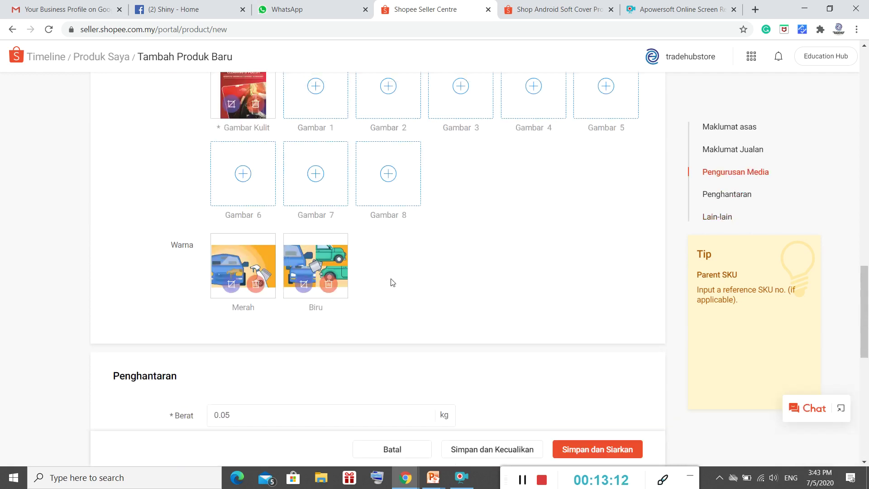
scroll(392, 283, "up", 5)
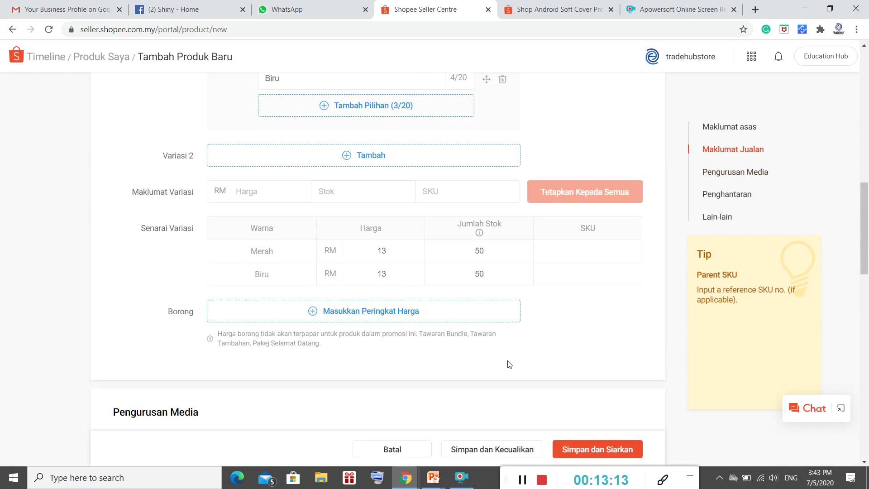
left_click(618, 456)
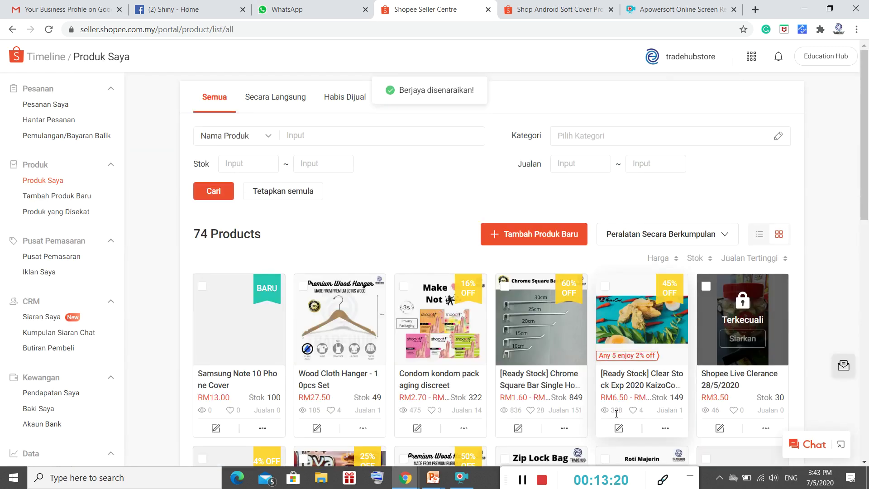
Step: Open the Samsung Note 10 Phone Cover listing for editing and check the stock quantities of the Merah and Biru variations
left_click(266, 336)
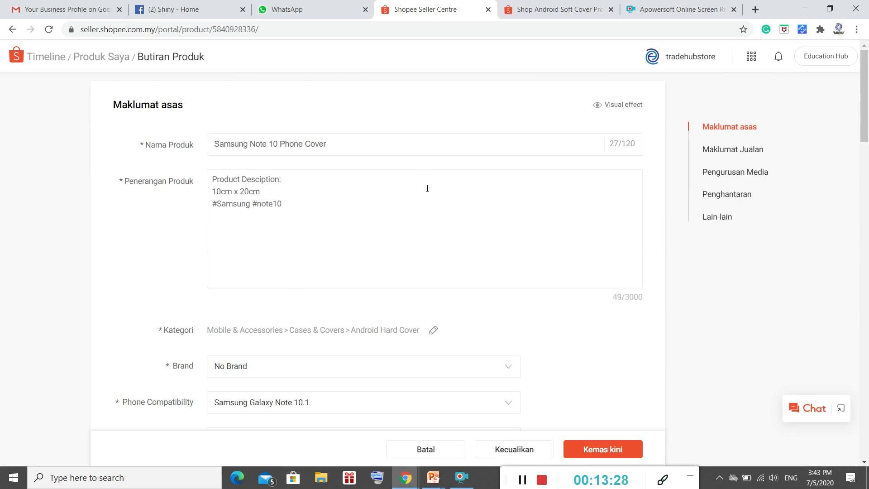
scroll(475, 148, "down", 15)
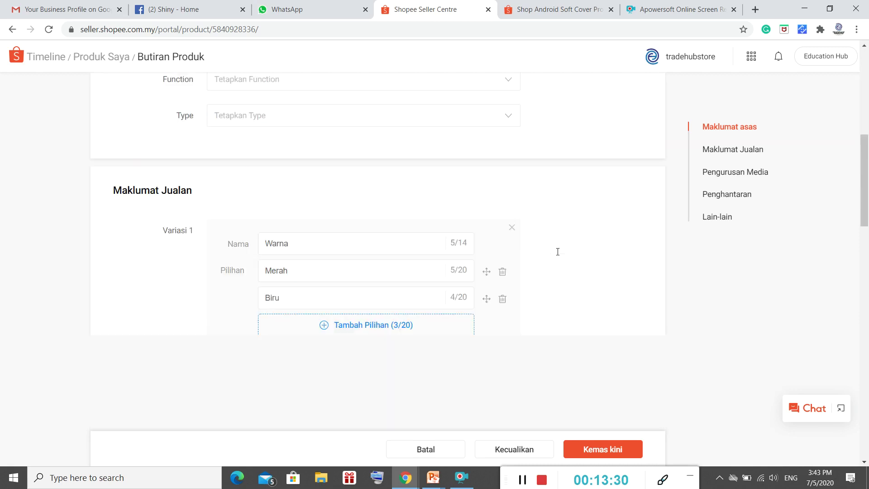
left_click(432, 195)
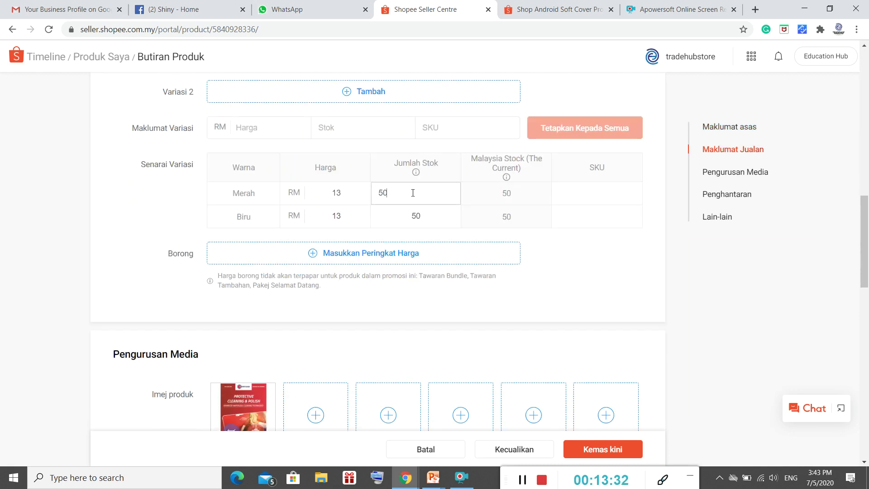
left_click(431, 215)
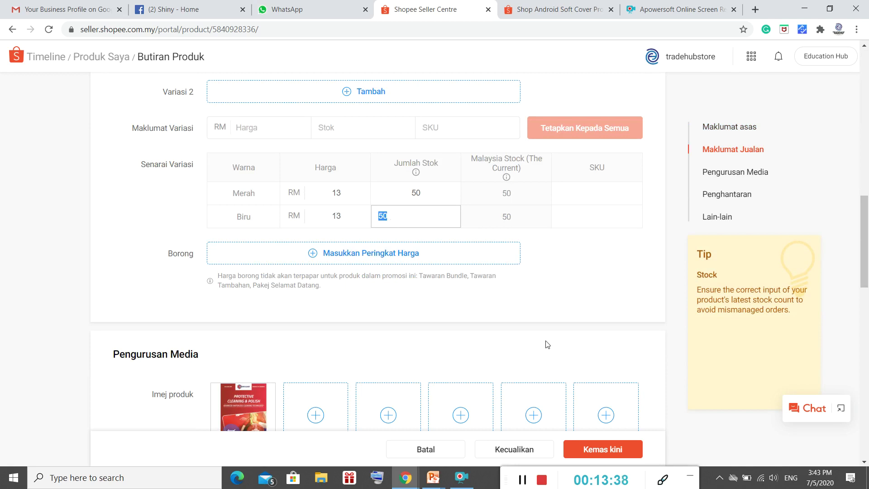
Step: Delist the Samsung Note 10 Phone Cover with Kecualikan, and republish it from the product list with Siarkan
left_click(539, 449)
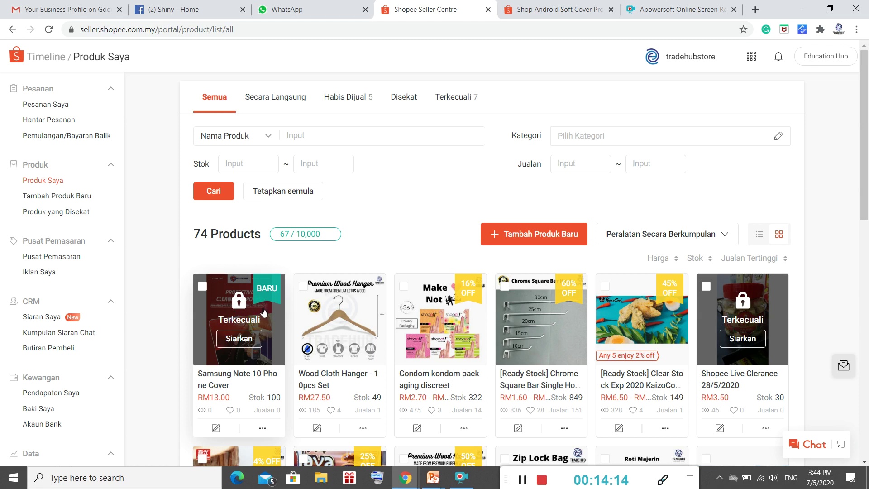
left_click(246, 340)
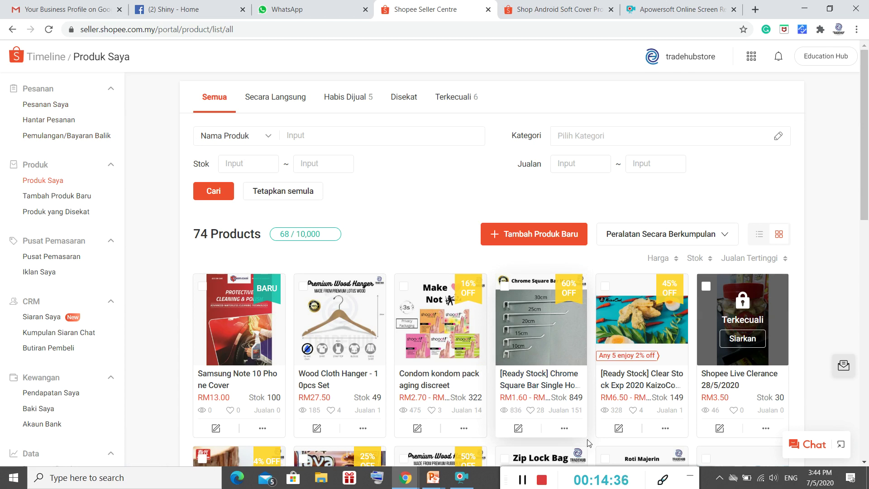
left_click(571, 473)
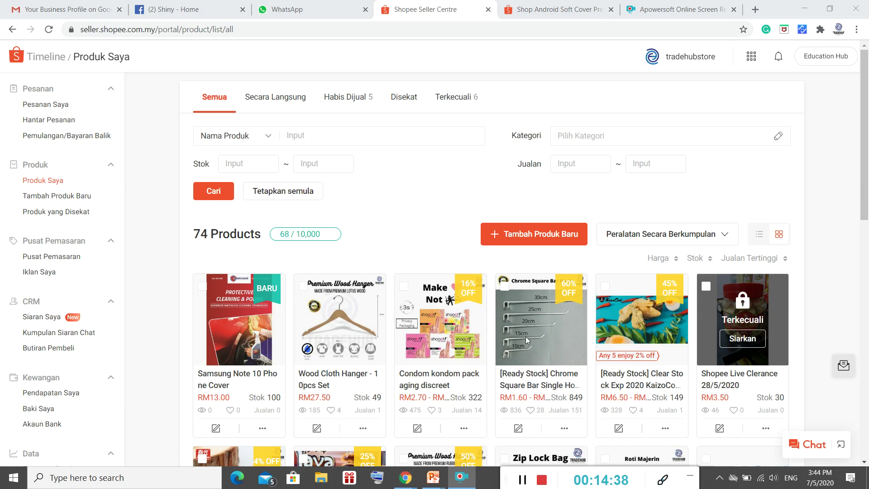
left_click_drag(688, 482, 585, 298)
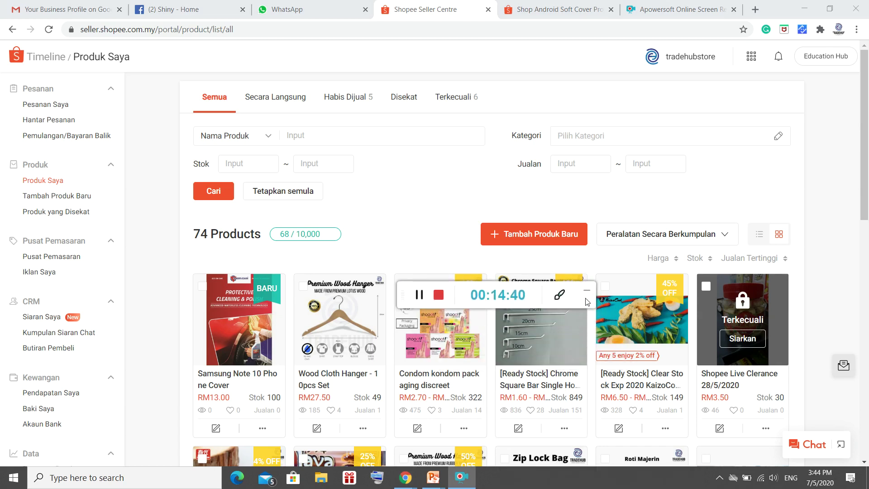